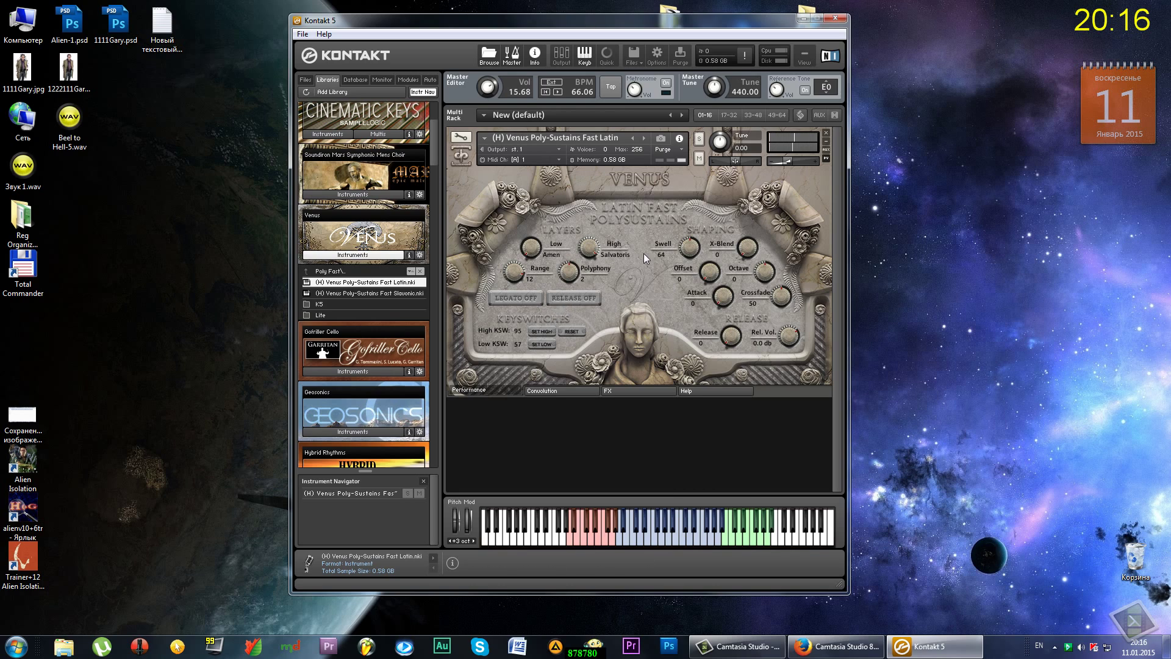
# Audition two notes of the Venus Latin Fast Polysustains instrument and quit standalone Kontakt without keeping changes.
pyautogui.click(726, 540)
pyautogui.click(669, 540)
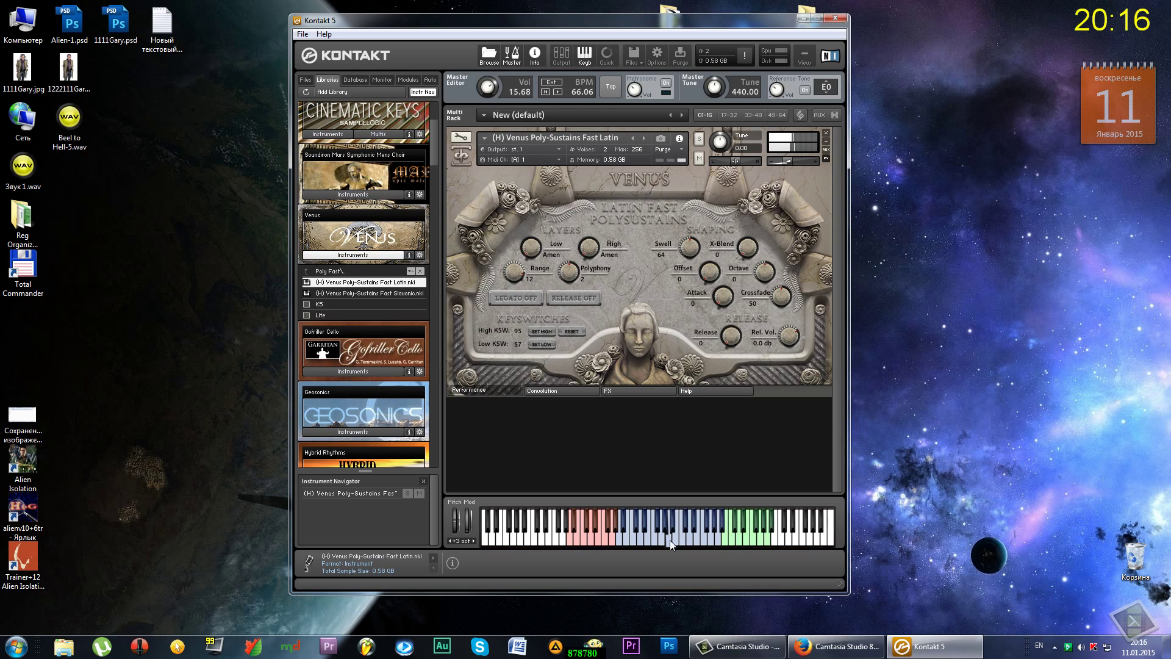
pyautogui.click(834, 20)
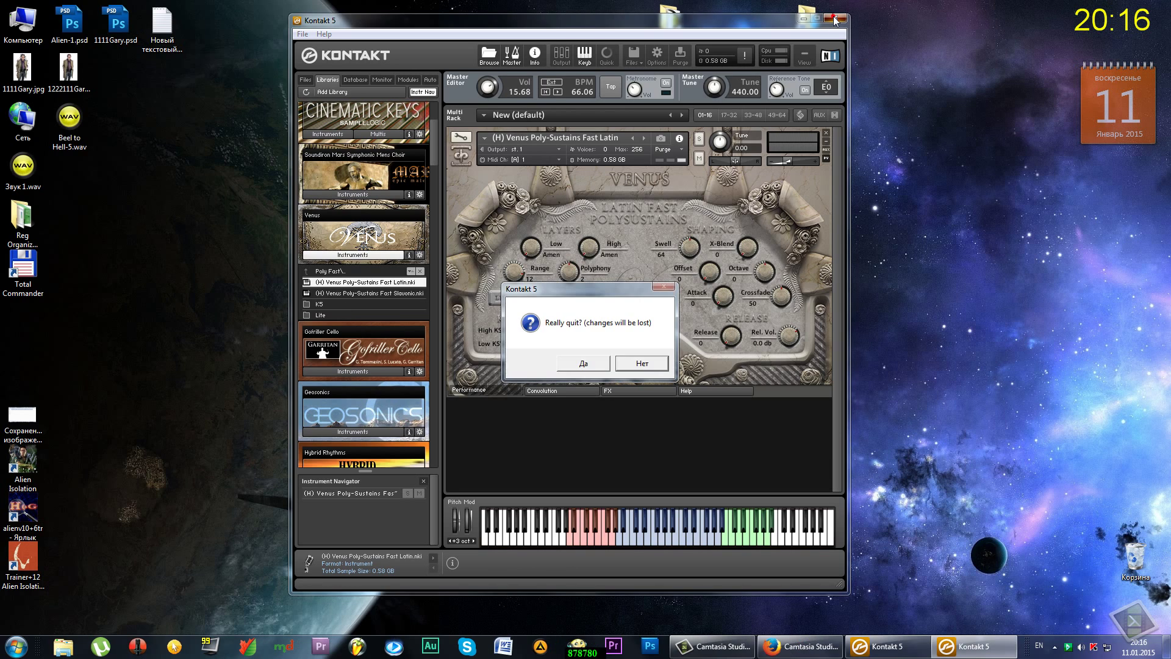
pyautogui.click(579, 364)
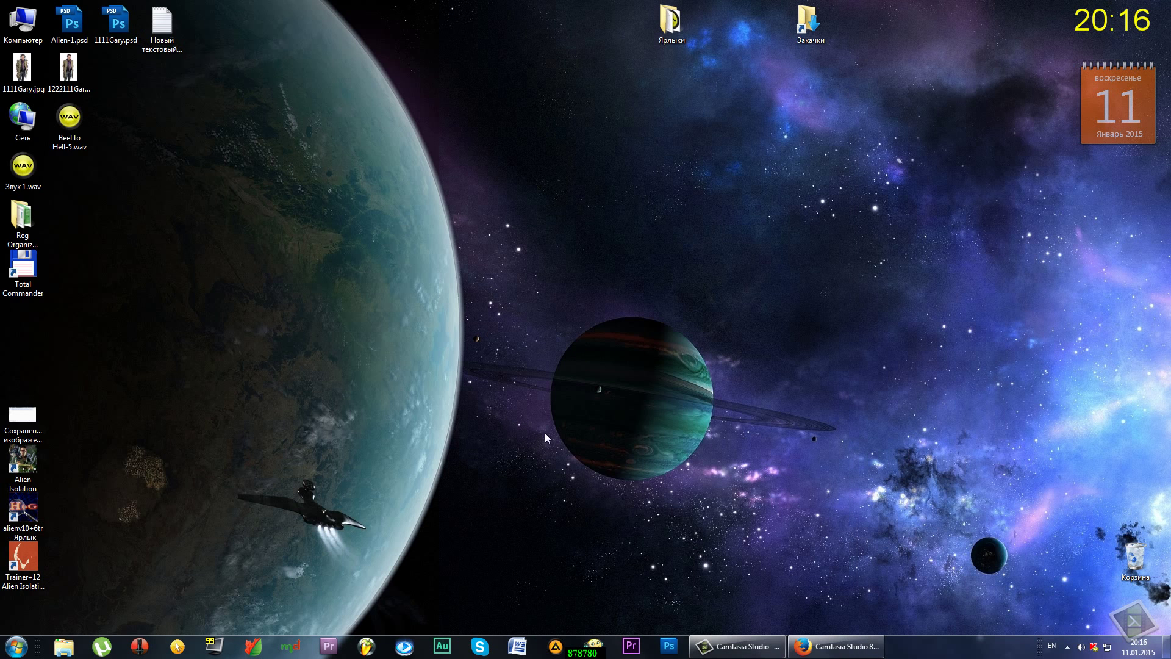
# Launch FL Studio and set its audio input/output device to the DirectSound driver "Первичный звуковой драйвер".
pyautogui.click(366, 646)
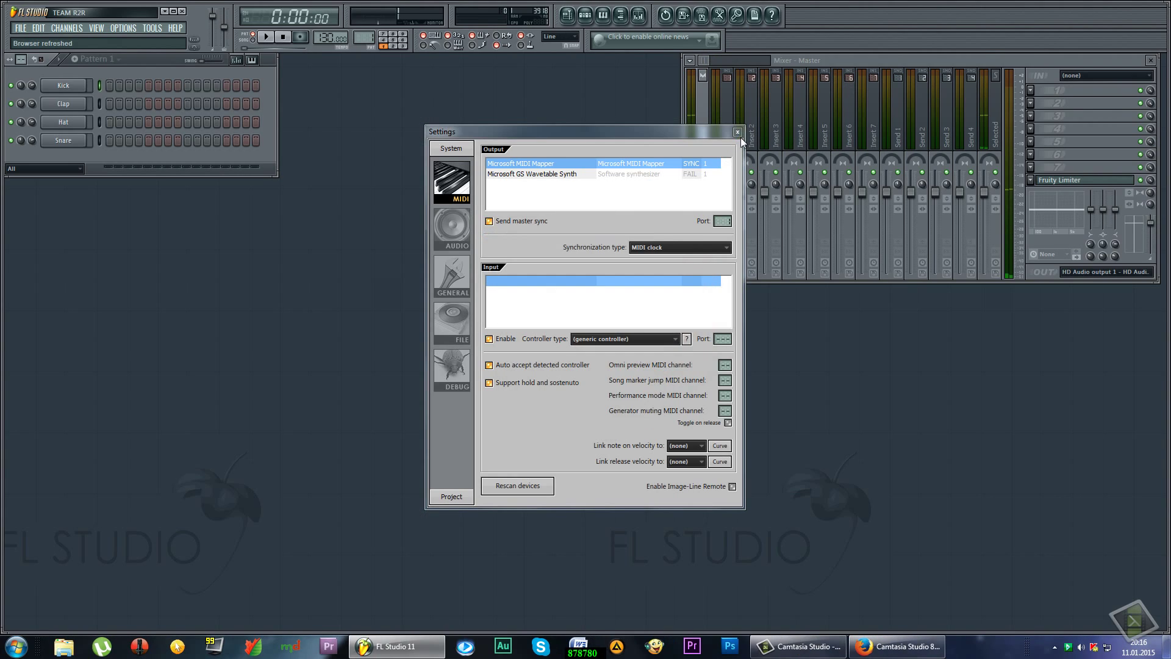
pyautogui.click(738, 132)
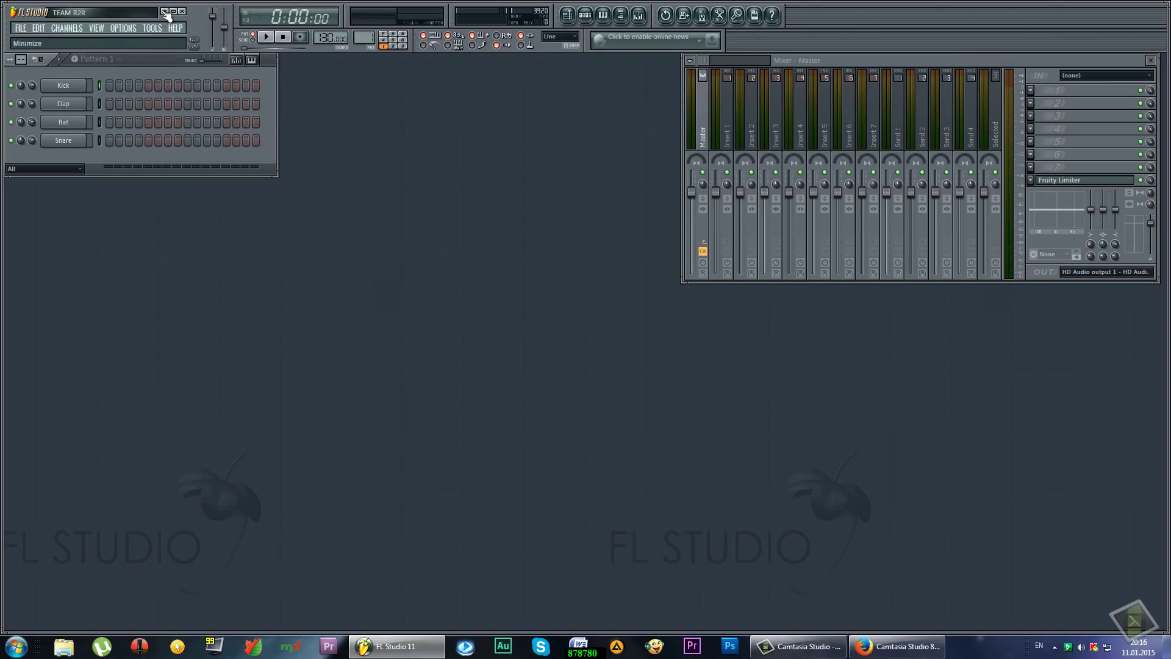
pyautogui.click(122, 29)
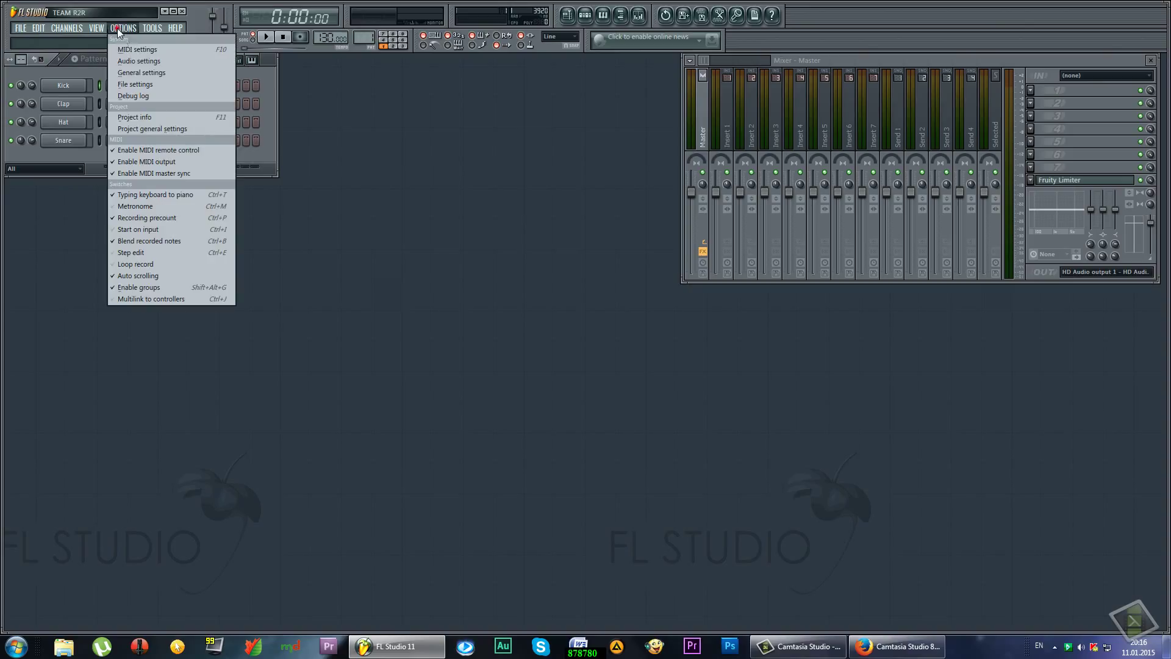
pyautogui.click(143, 61)
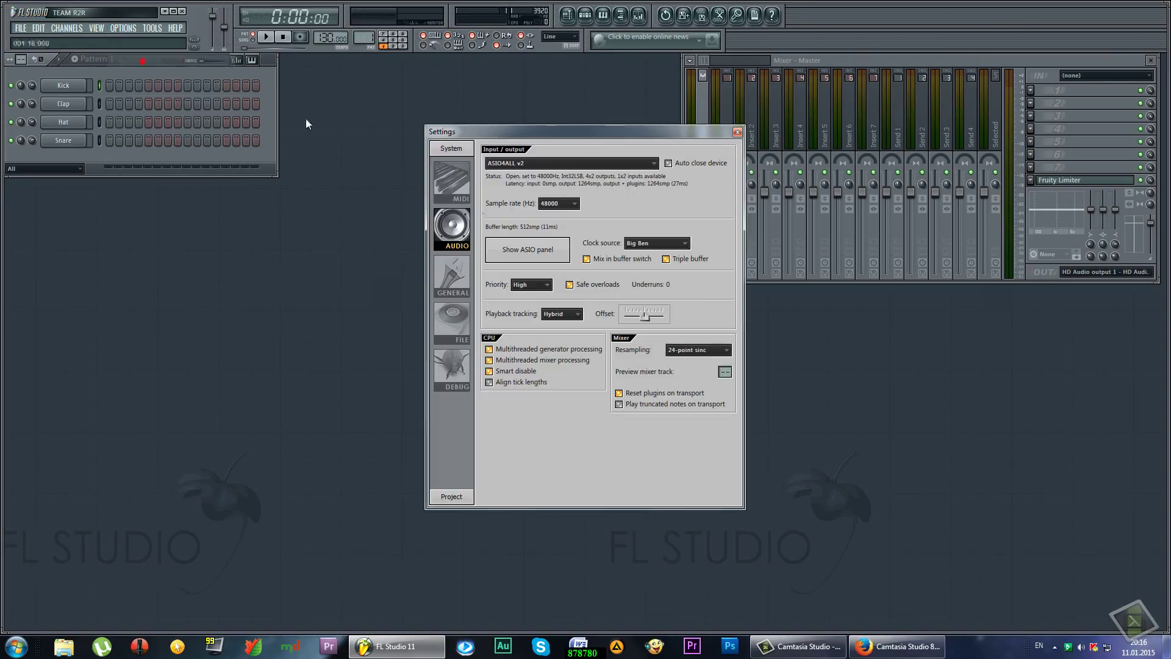
pyautogui.click(654, 164)
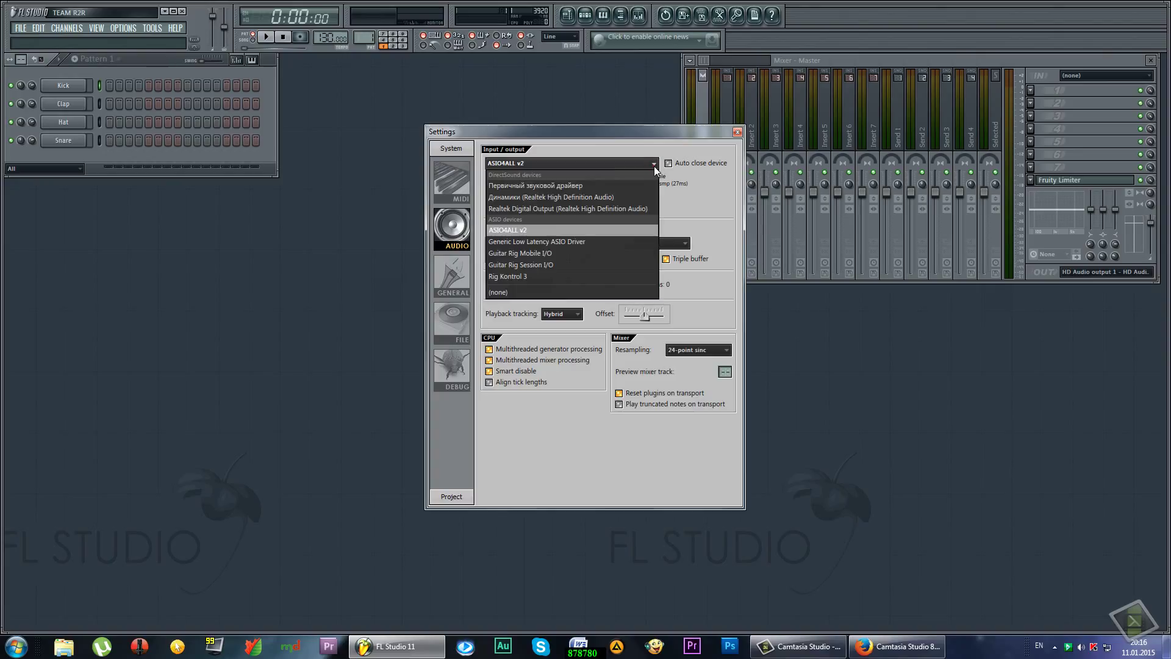
pyautogui.click(581, 186)
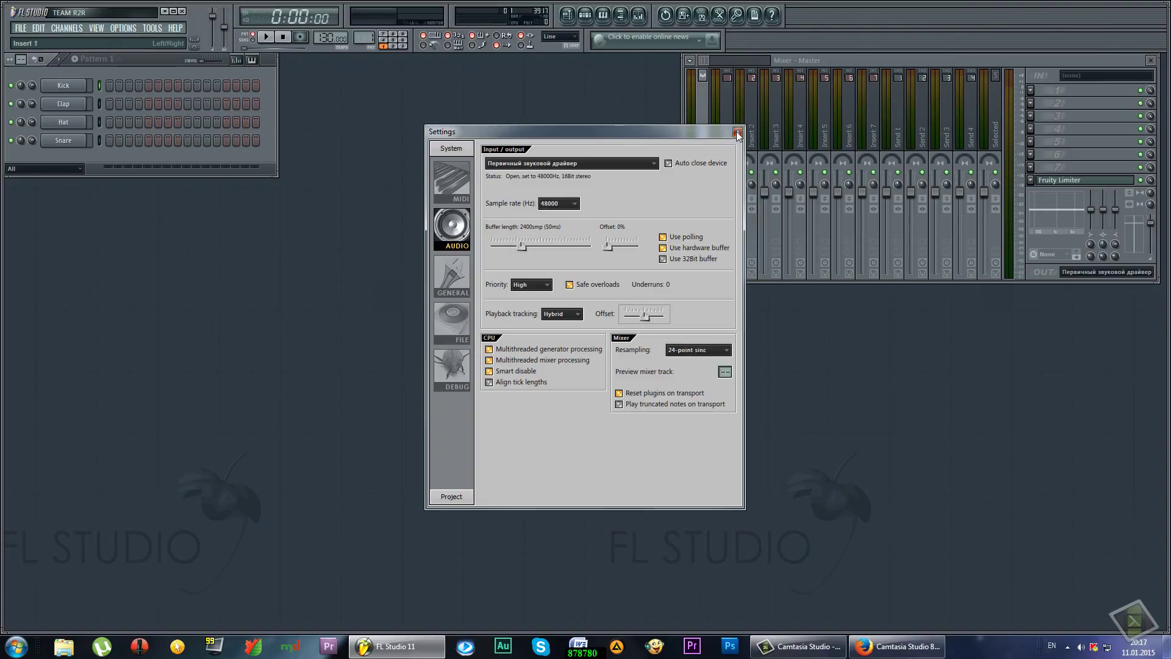
pyautogui.click(737, 133)
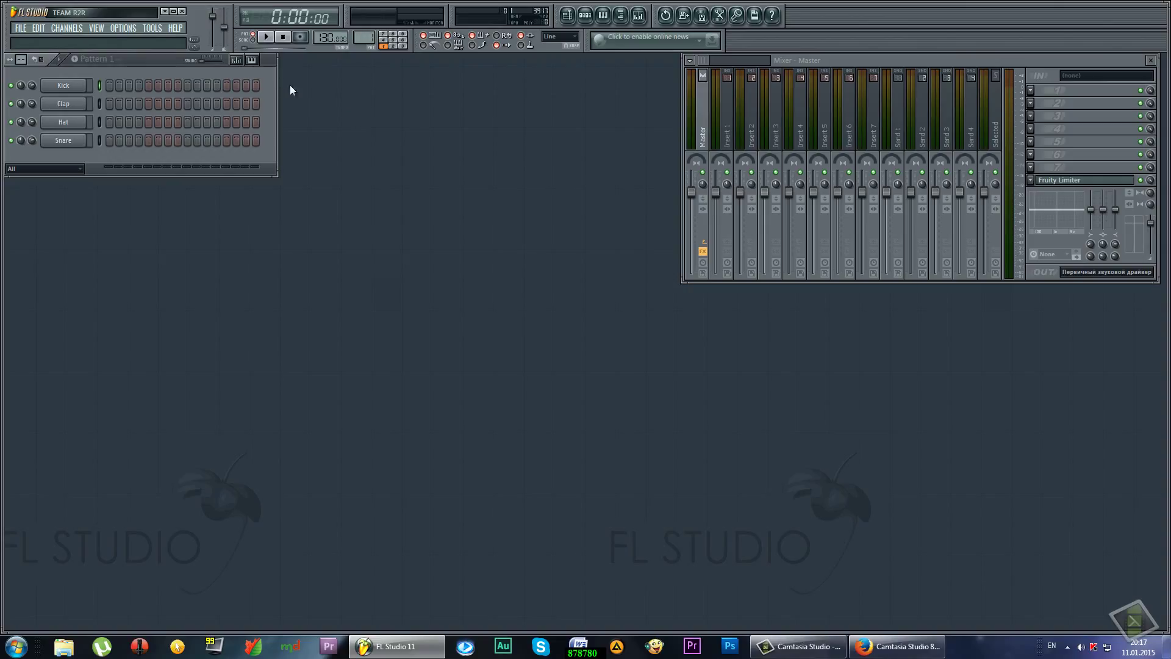
# Insert a Kontakt 5 channel above the Kick channel and move its plugin window up so it is fully visible.
pyautogui.rightClick(65, 86)
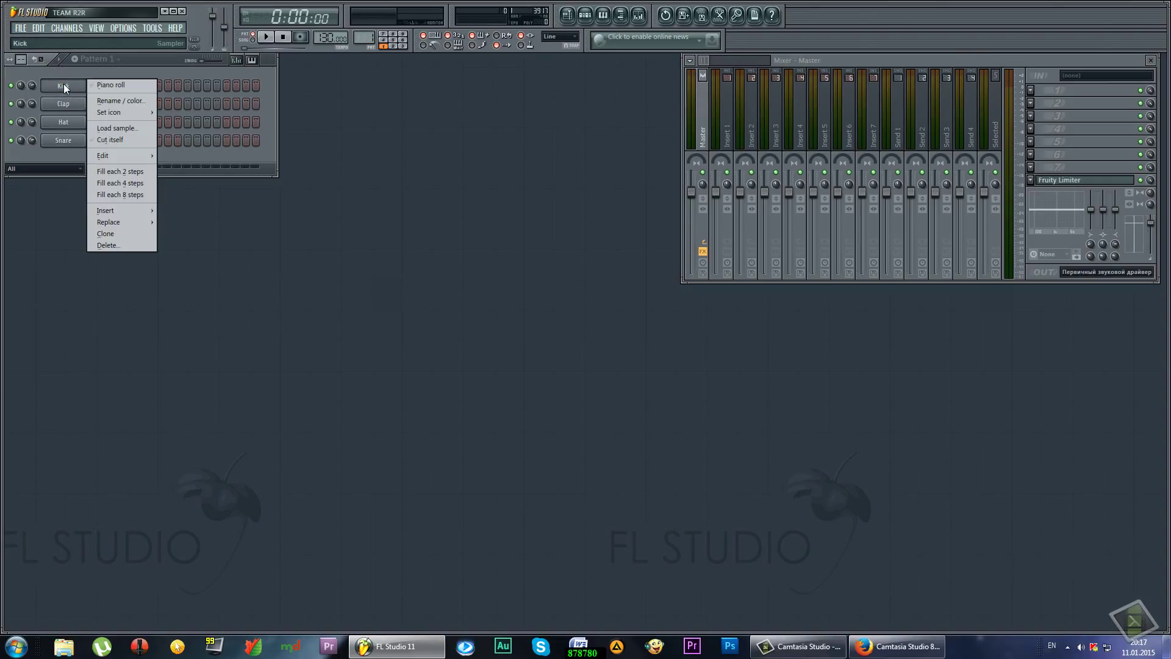
pyautogui.moveTo(112, 213)
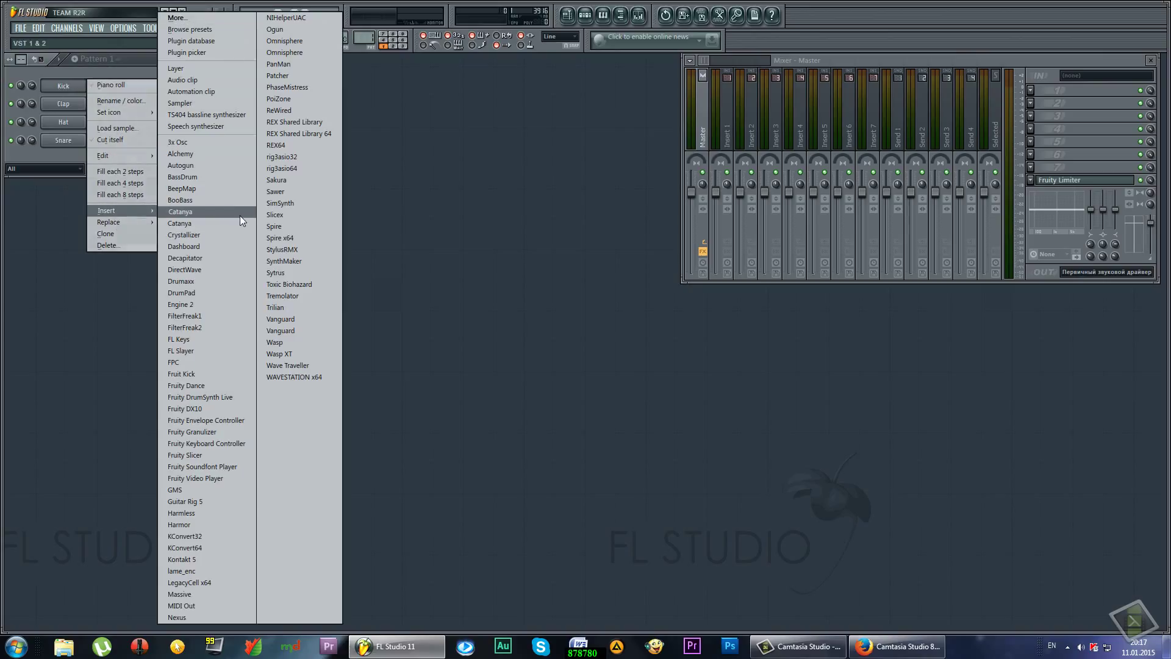
pyautogui.click(205, 559)
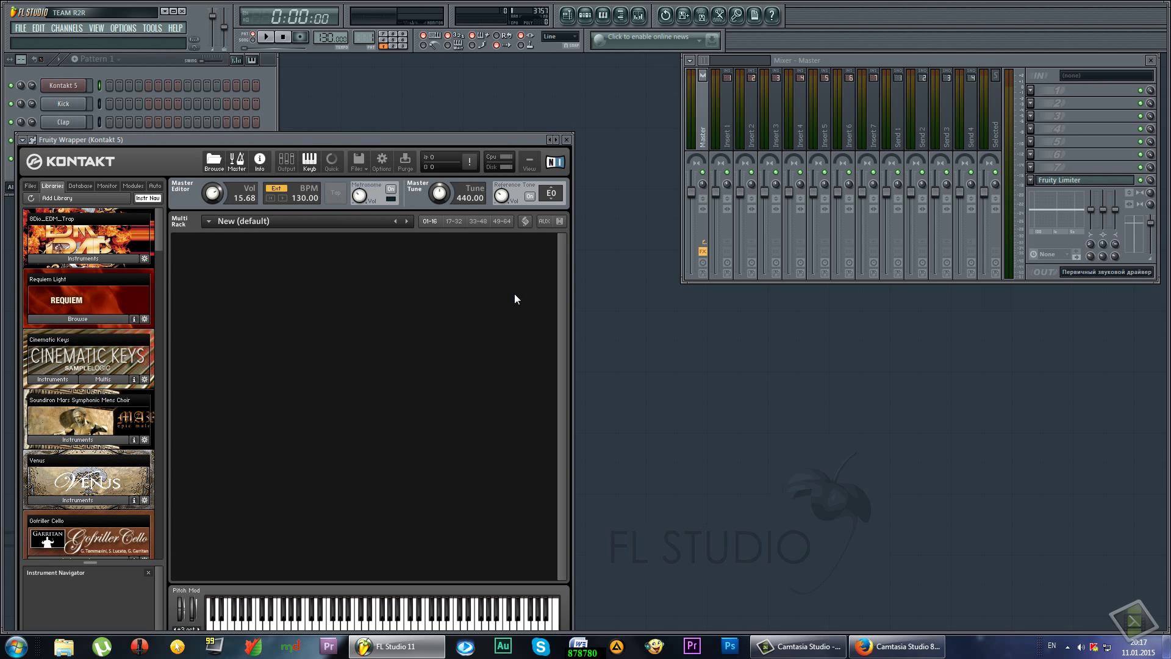
pyautogui.moveTo(369, 138); pyautogui.dragTo(555, 78)
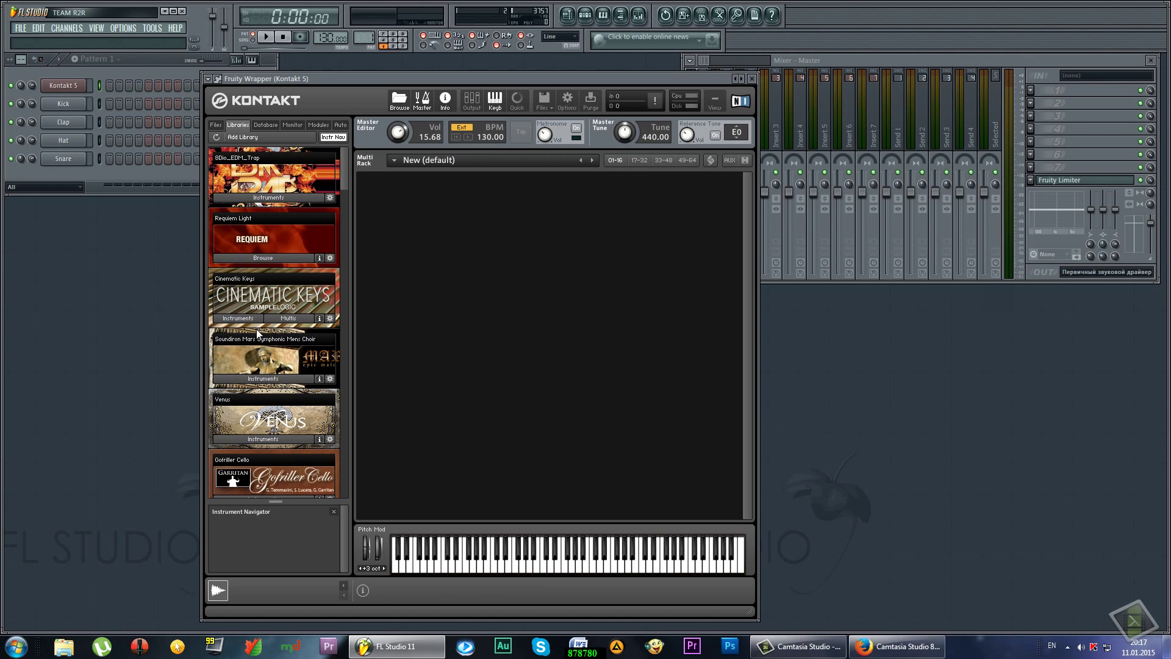
# Load the Venus Poly-Sustains Fast Slavonic 1-Layer instrument from the Venus library's K5 folder into the Kontakt rack.
pyautogui.click(270, 441)
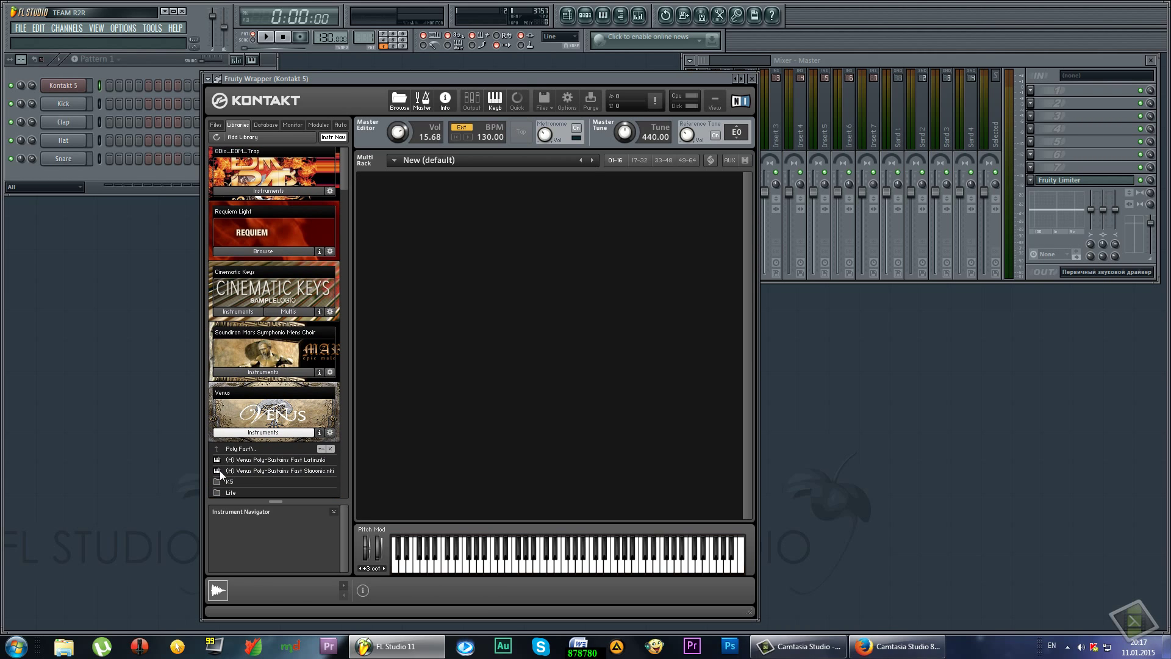
pyautogui.click(217, 459)
pyautogui.click(218, 473)
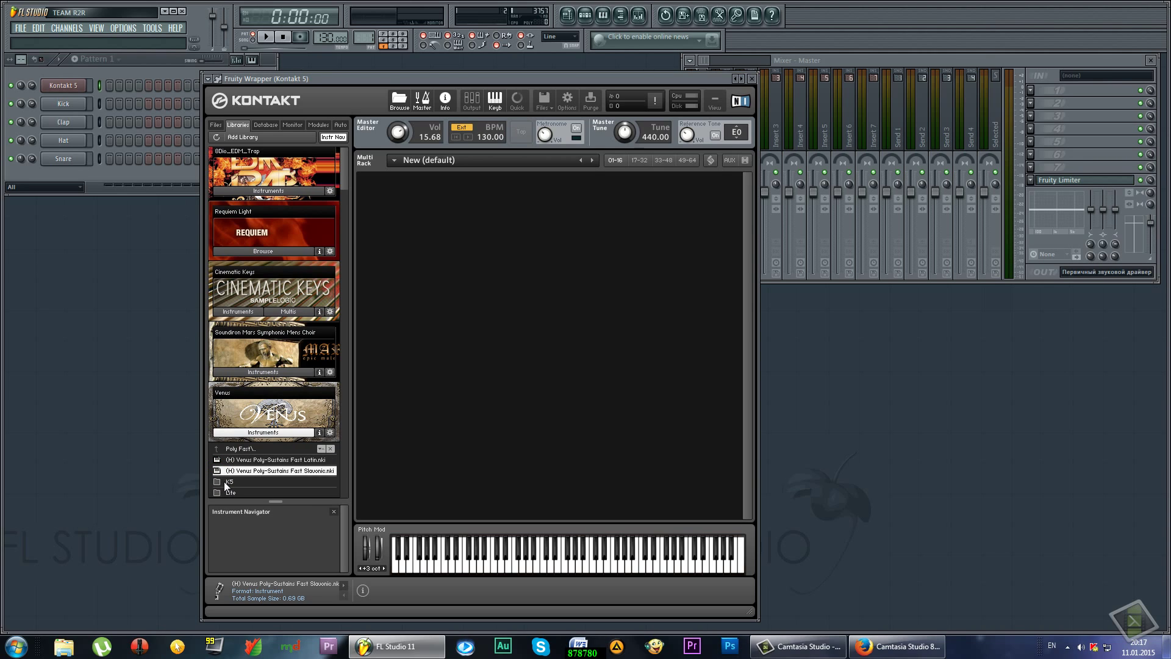
pyautogui.click(225, 481)
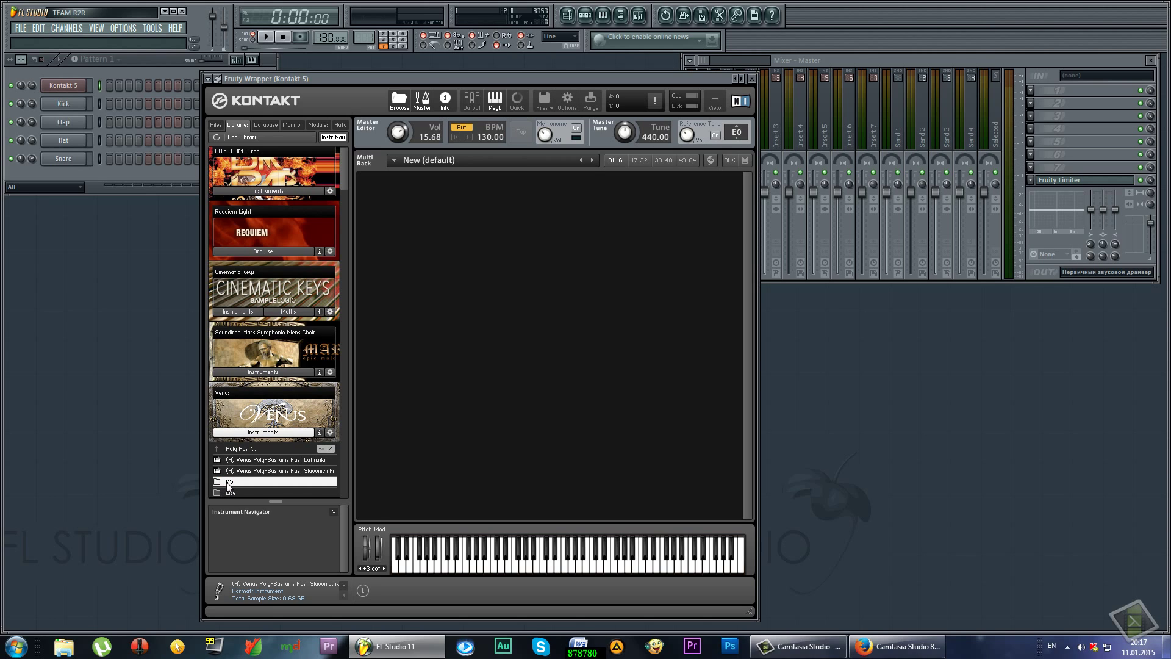
pyautogui.doubleClick(227, 483)
pyautogui.scroll(-1, 272, 454)
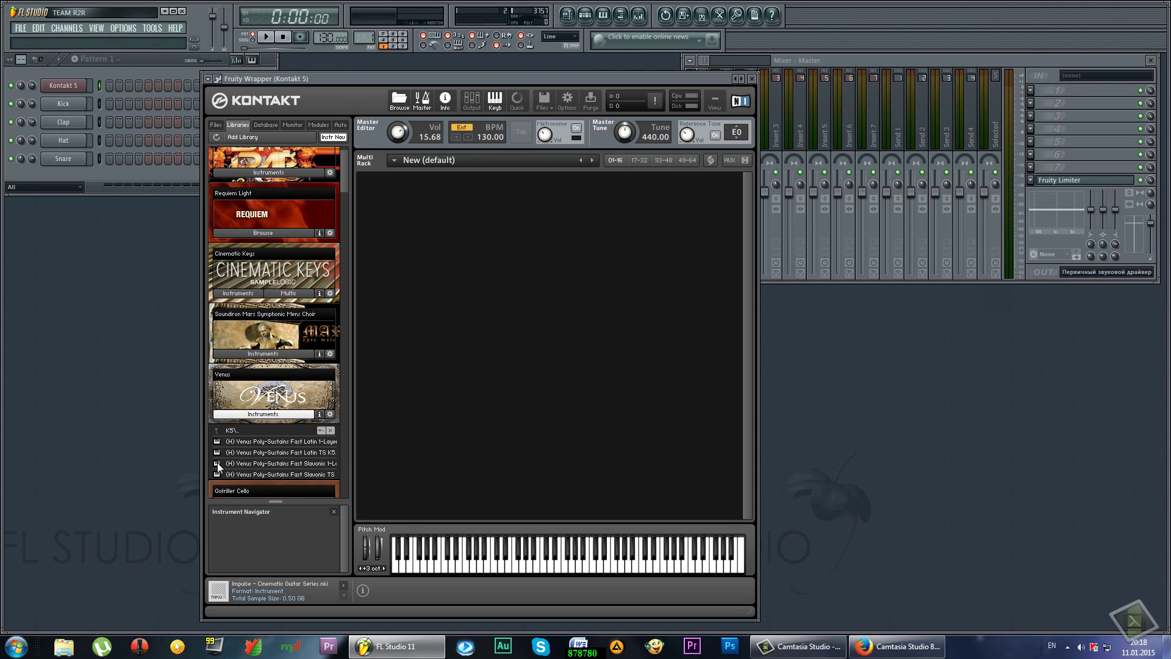
pyautogui.moveTo(217, 462); pyautogui.dragTo(506, 334)
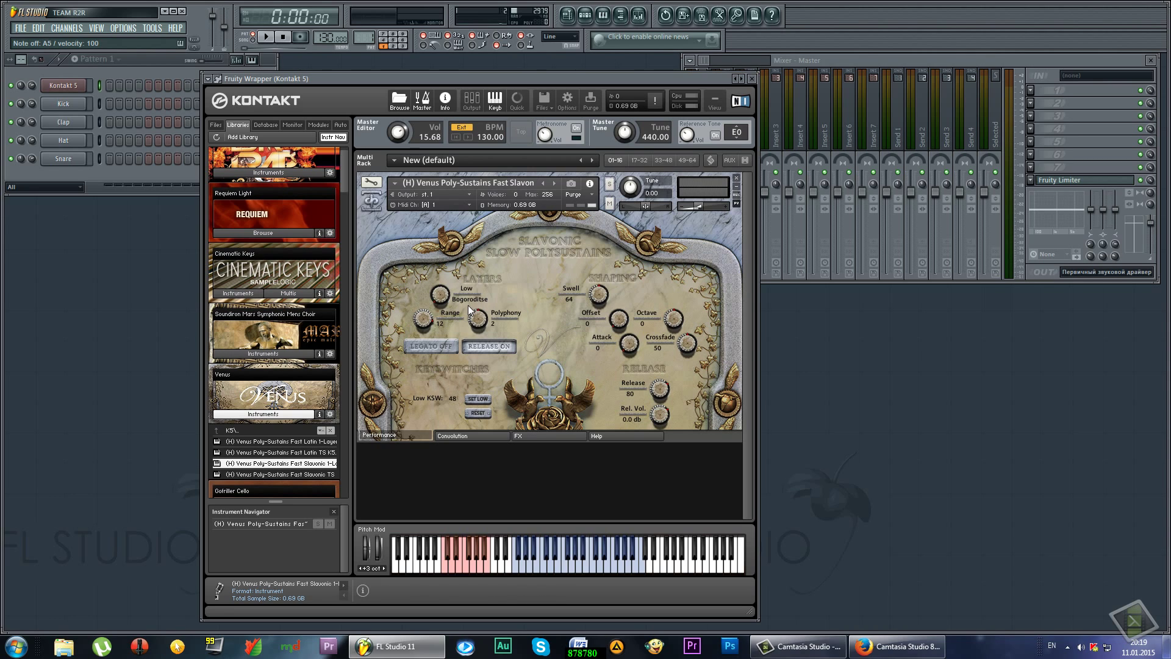
# Try different syllables for the low layer with the red keyswitch keys, ending on Twoyego.
pyautogui.click(464, 568)
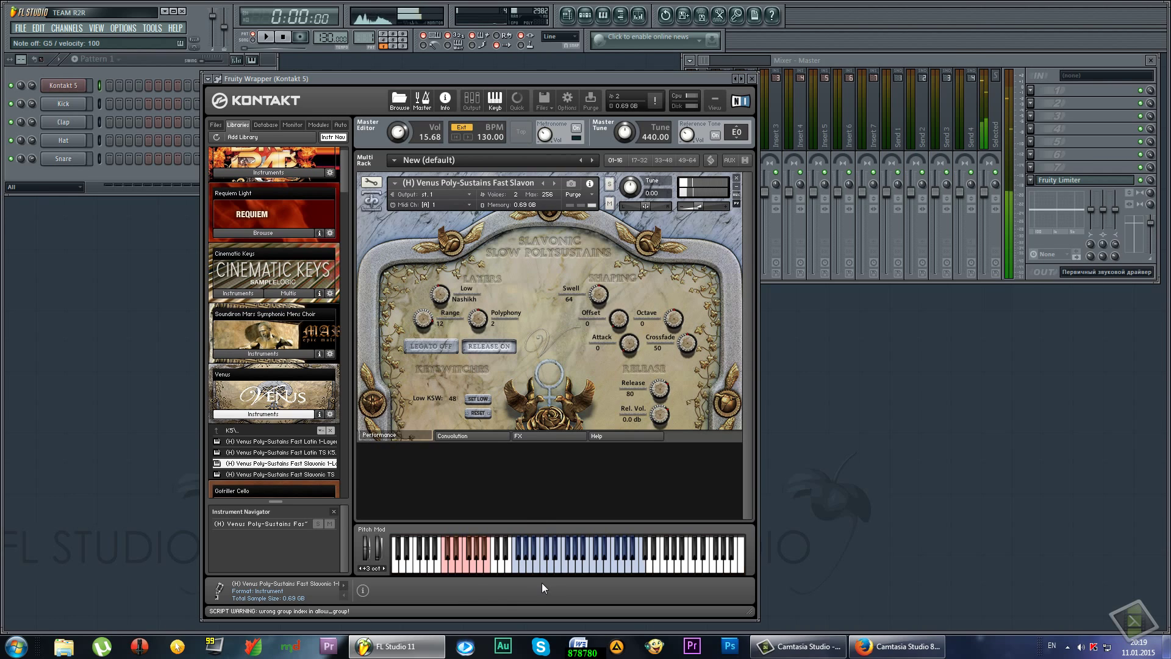
pyautogui.click(449, 570)
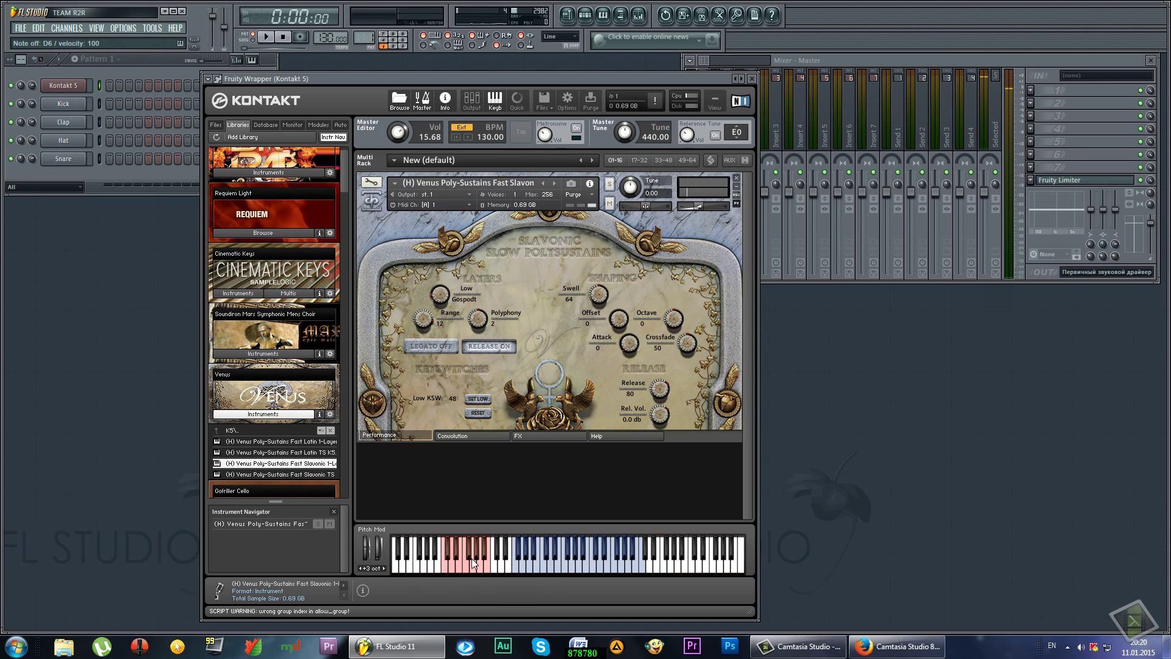
pyautogui.click(485, 572)
pyautogui.click(481, 570)
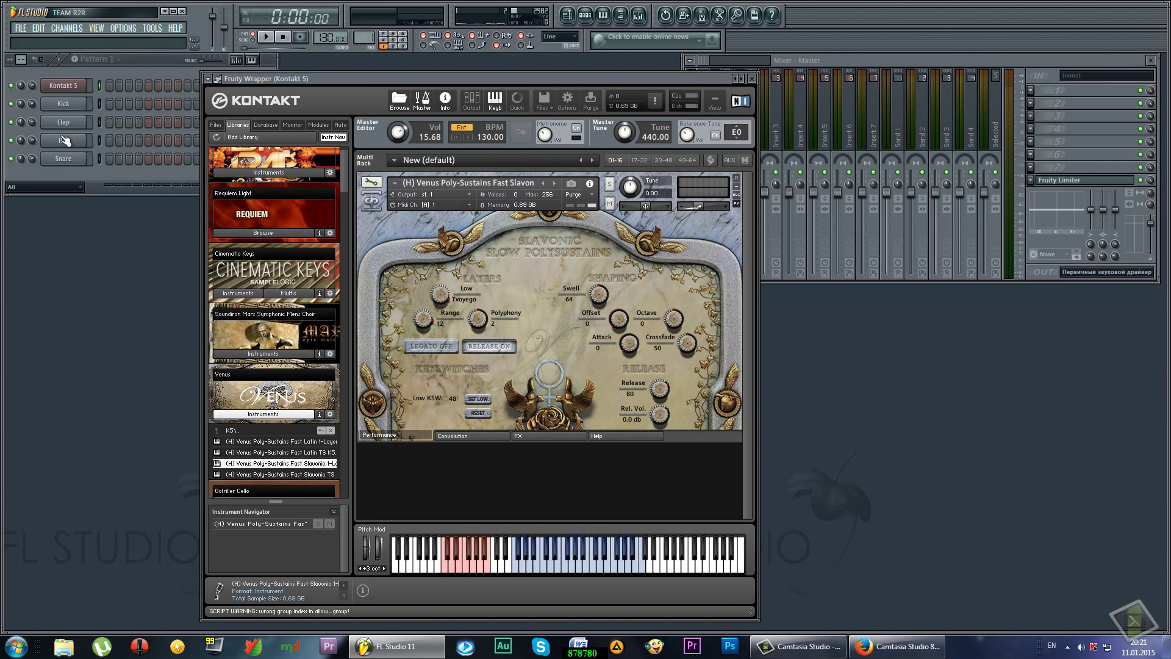
# Open the Kontakt 5 channel's piano roll and audition the notes D5, E4, A5 and B5.
pyautogui.rightClick(72, 86)
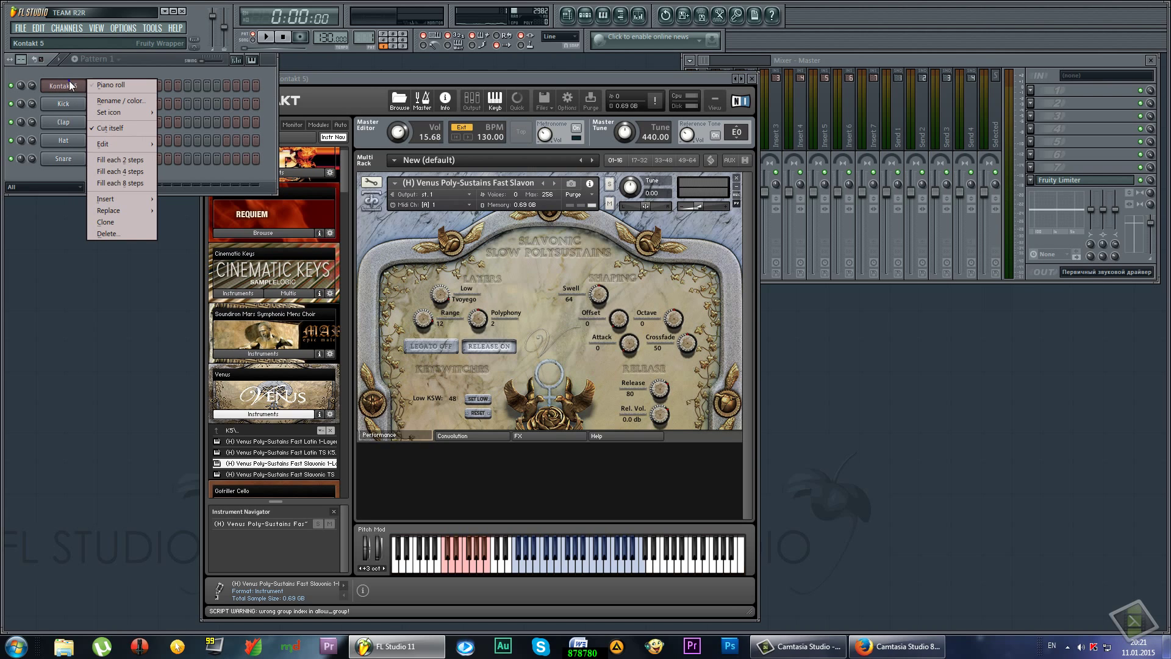
pyautogui.click(117, 84)
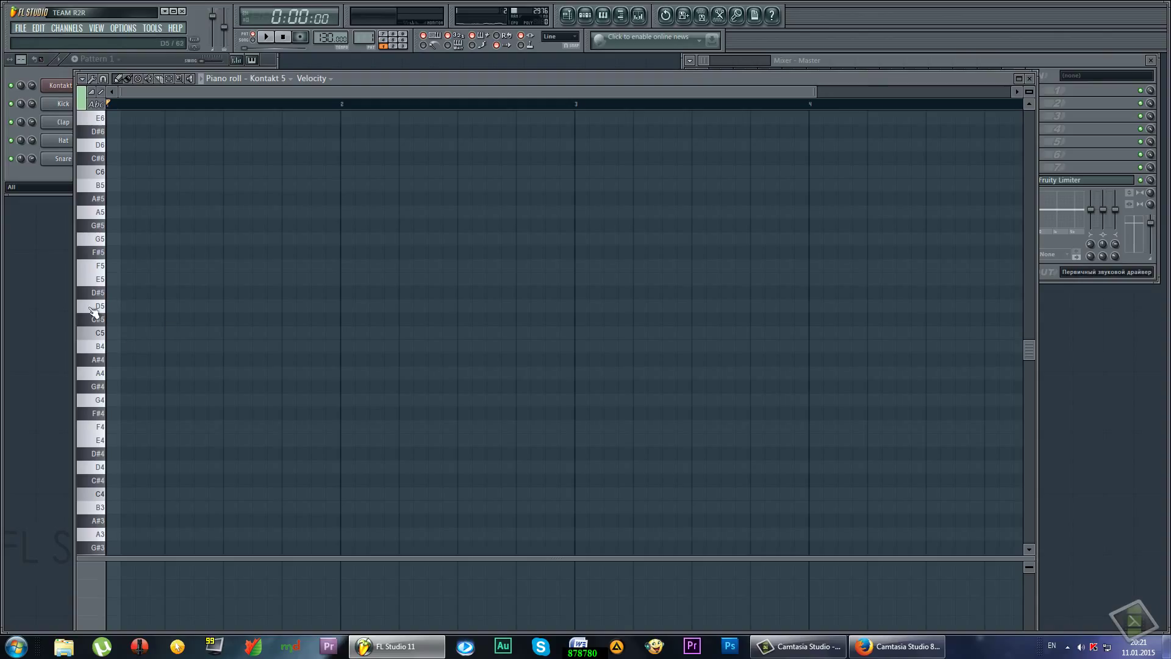
pyautogui.click(96, 308)
pyautogui.click(92, 443)
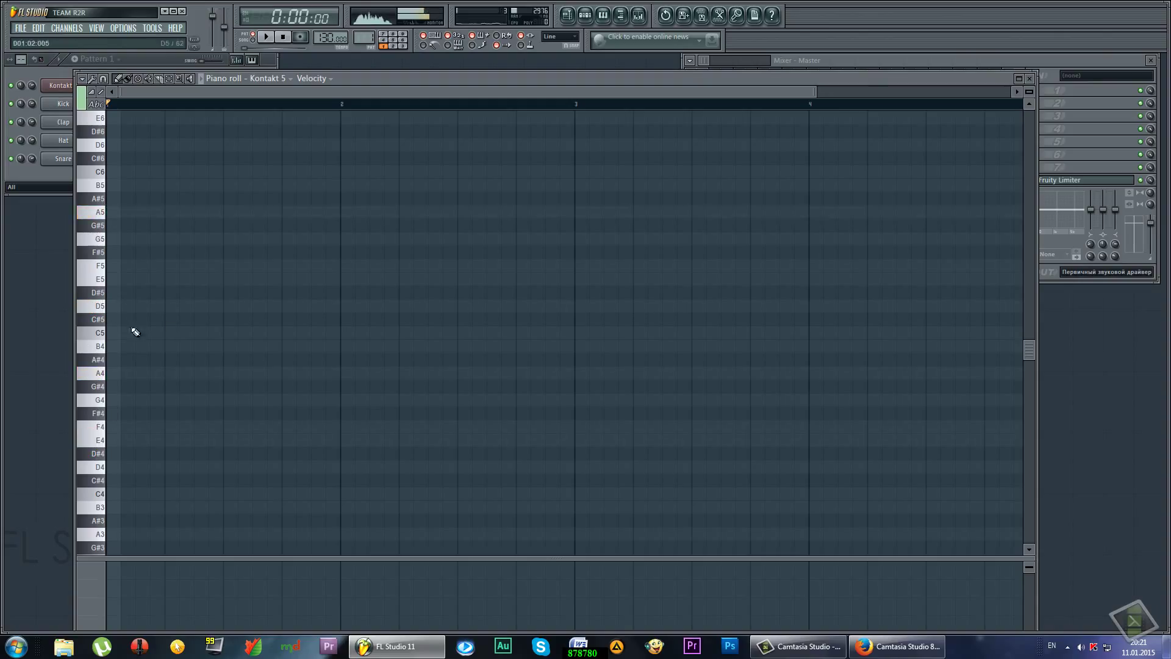
pyautogui.press('n')
pyautogui.press('n')
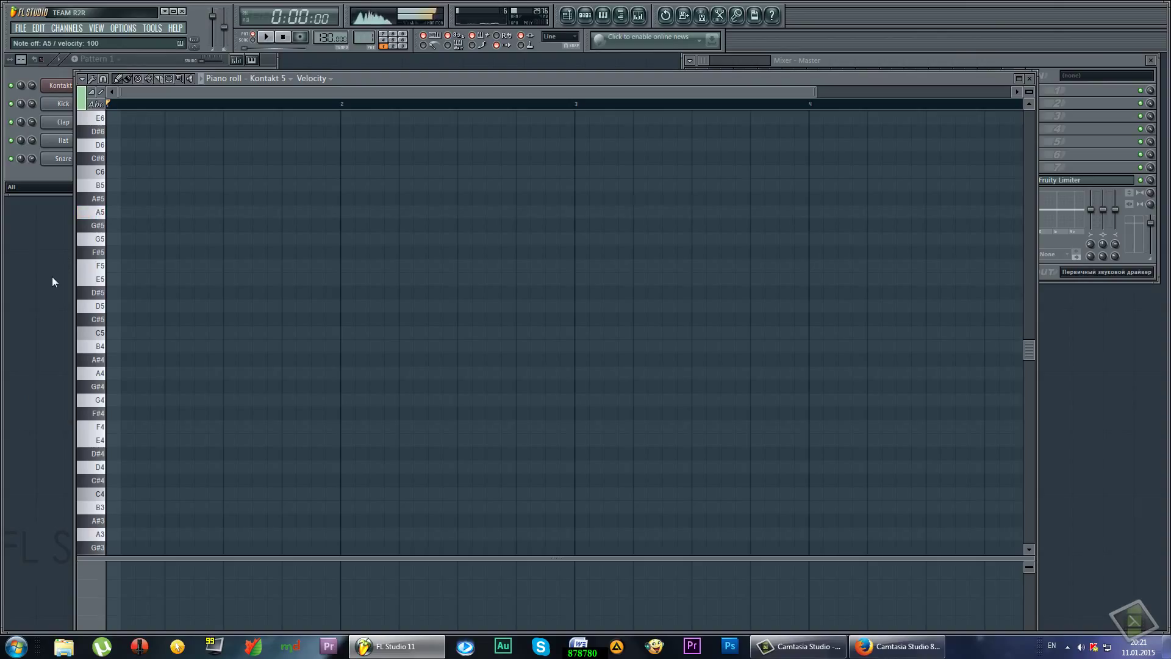
pyautogui.press('m')
pyautogui.press('m')
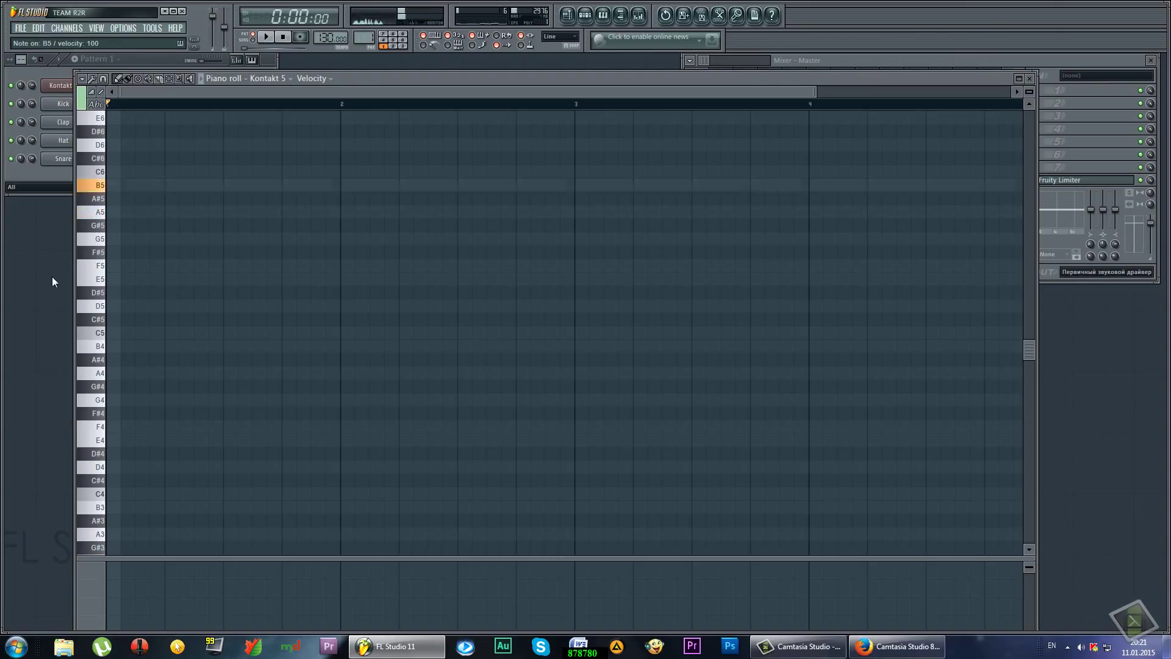
# Place three consecutive B5 notes from the start of bar 1 in the piano roll.
pyautogui.click(114, 185)
pyautogui.click(147, 187)
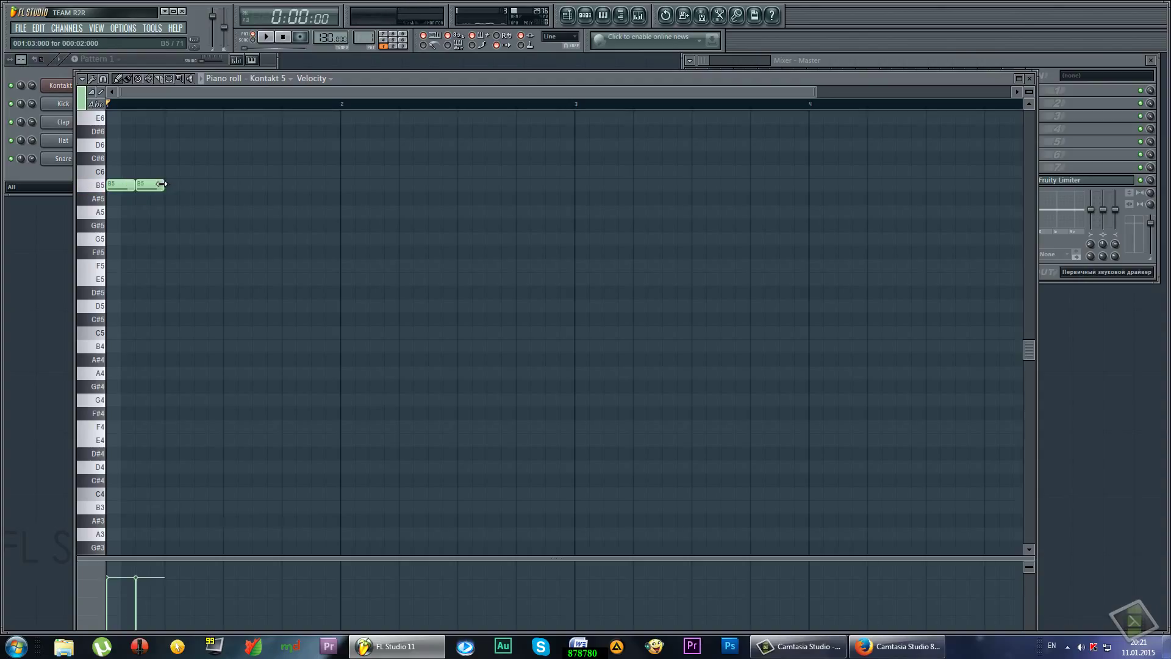
pyautogui.click(172, 185)
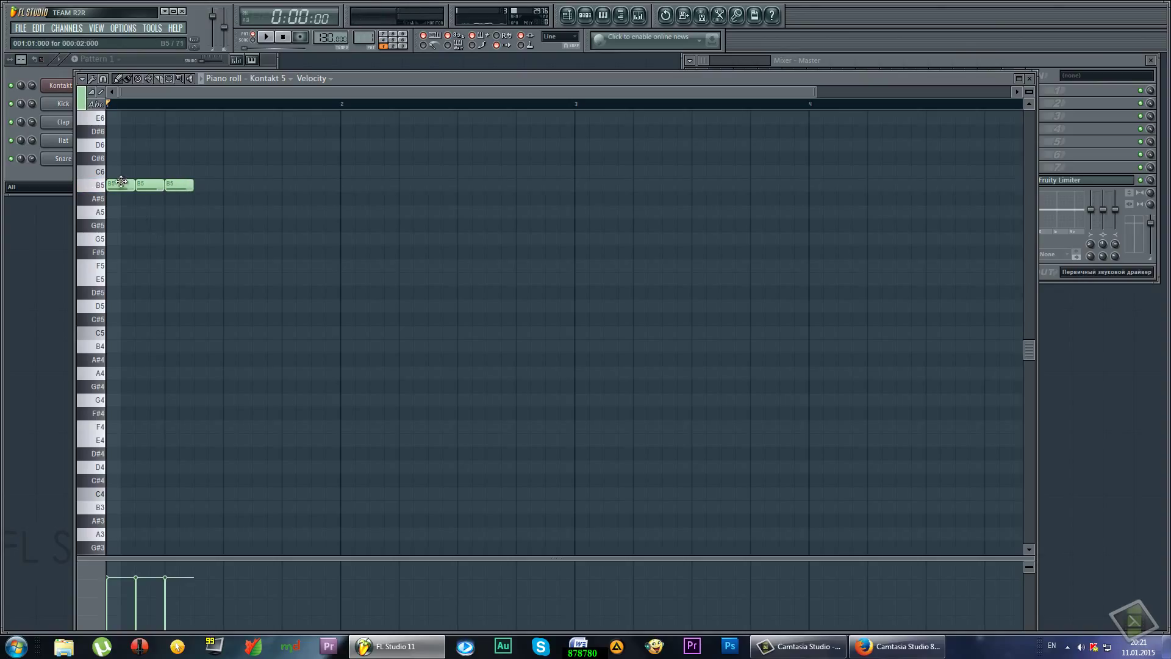
# Audition G5 and F5, and add an F5 note under the third B5 note, extended to the end of bar 1.
pyautogui.click(96, 244)
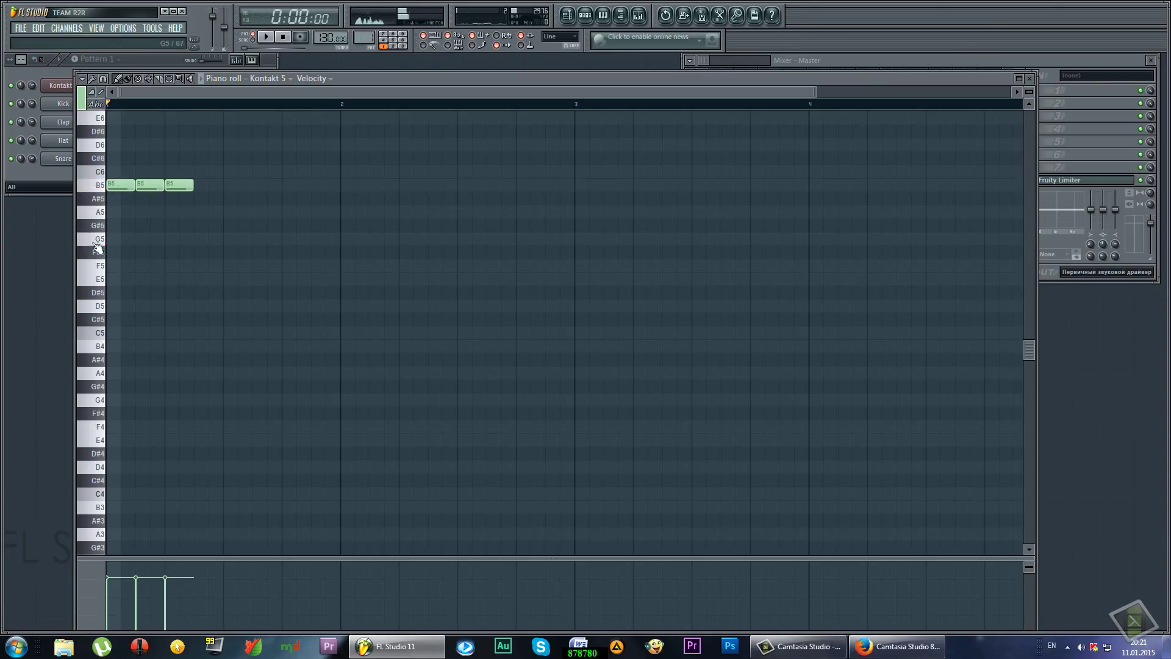
pyautogui.click(105, 266)
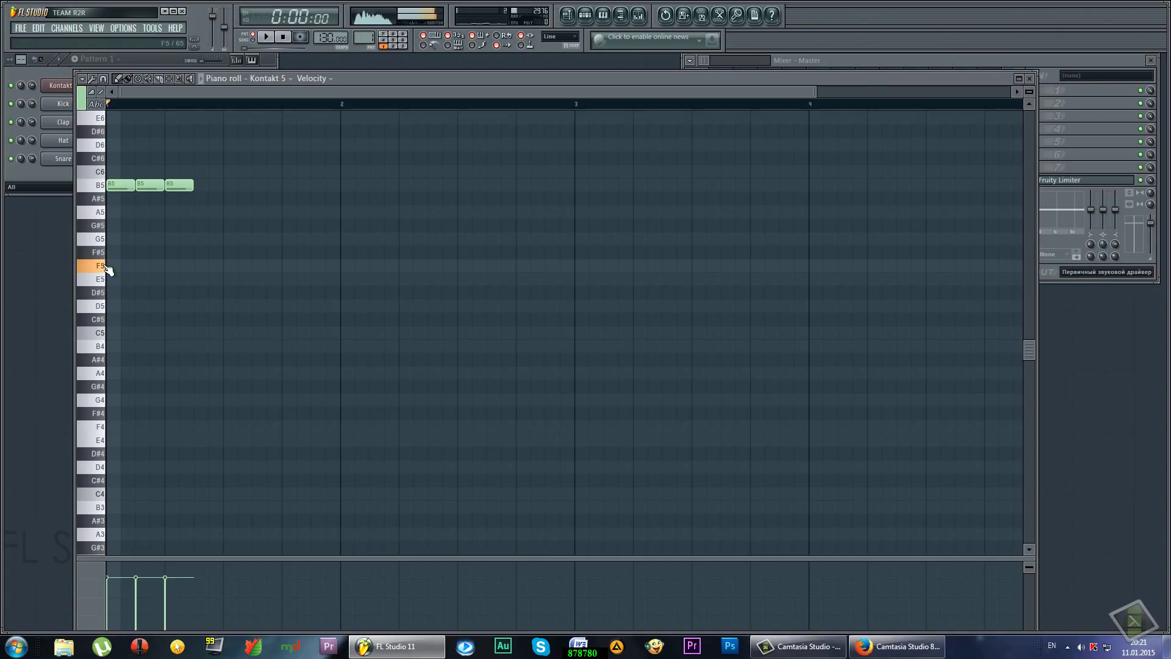
pyautogui.click(170, 270)
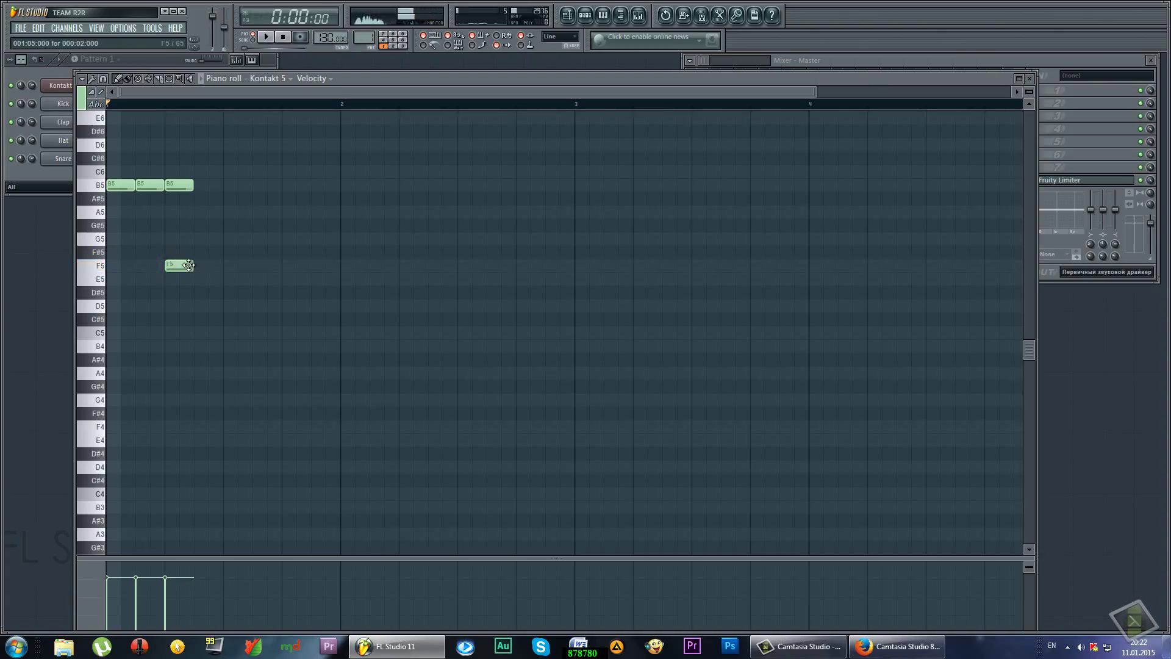
pyautogui.moveTo(193, 264); pyautogui.dragTo(335, 267)
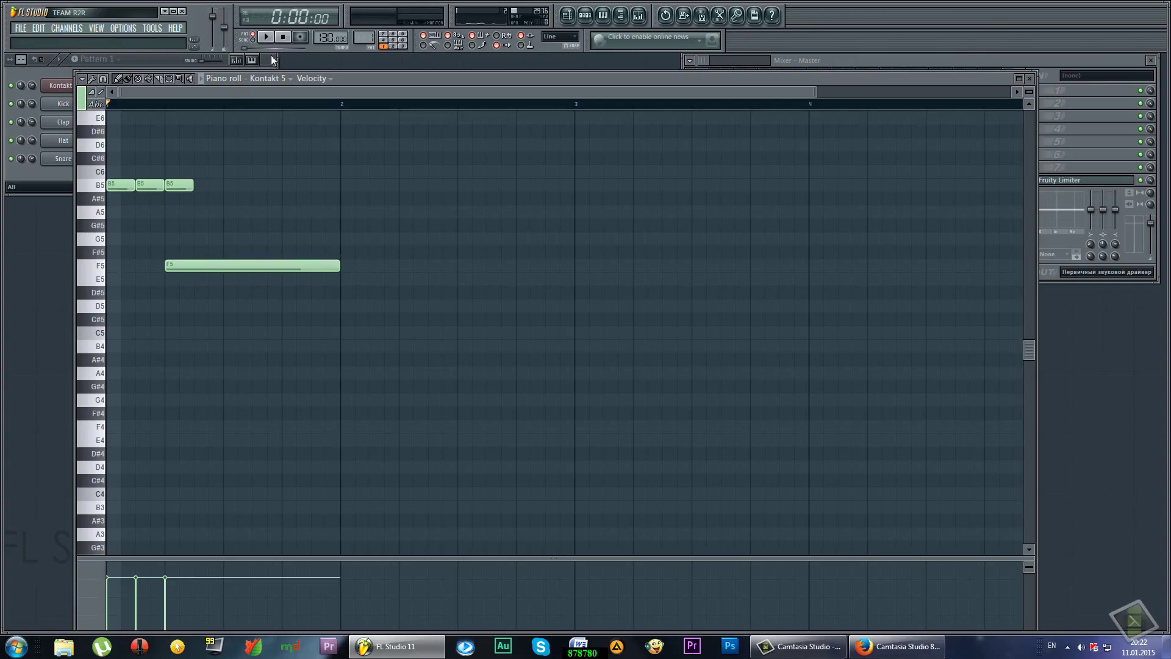
# Play back the pattern, stop it, and delete the third B5 note.
pyautogui.click(266, 37)
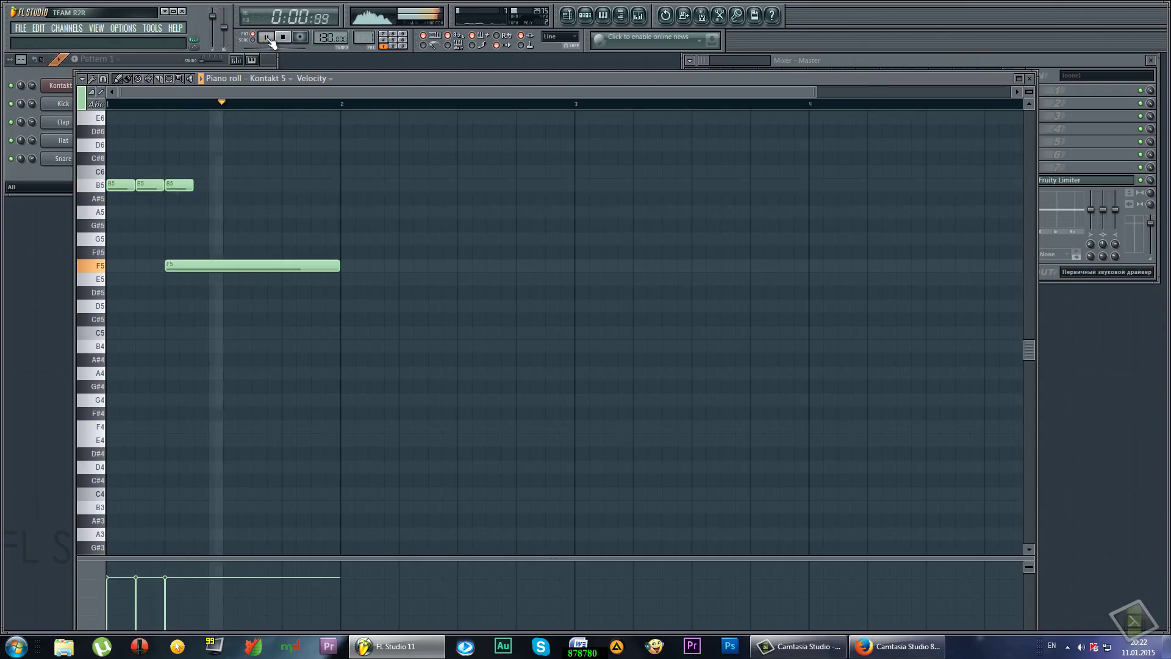
pyautogui.click(283, 38)
pyautogui.rightClick(183, 185)
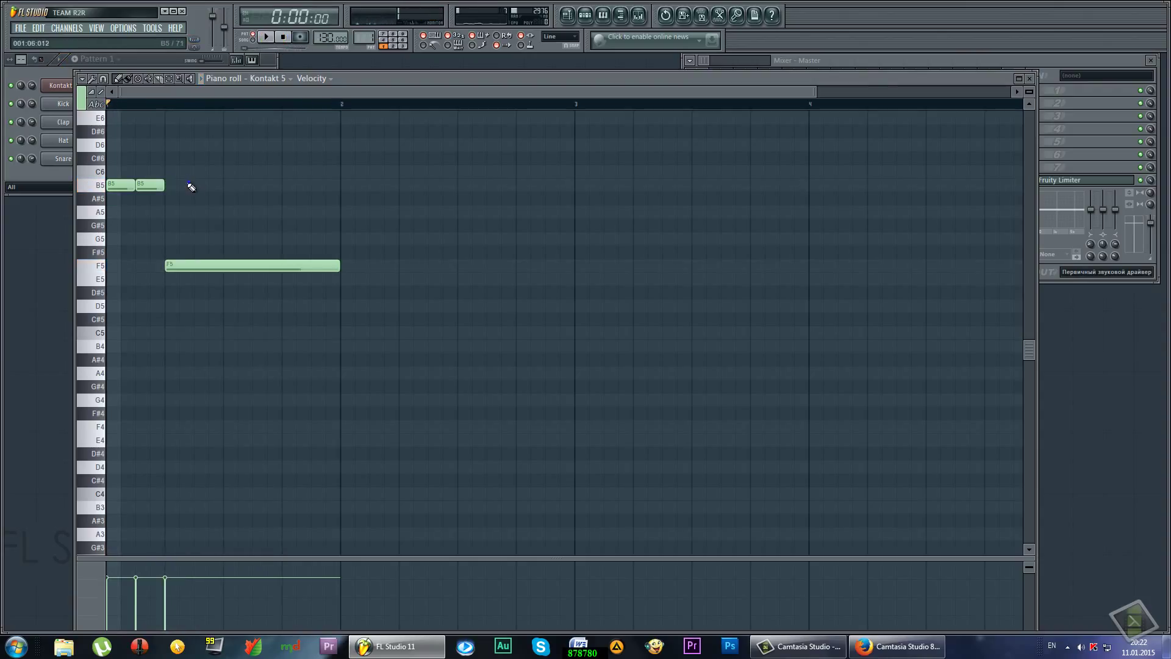
# Replace the two B5 notes with a single two-beat B5 at the start of bar 1, and move the F5 note to beat 4.
pyautogui.rightClick(155, 184)
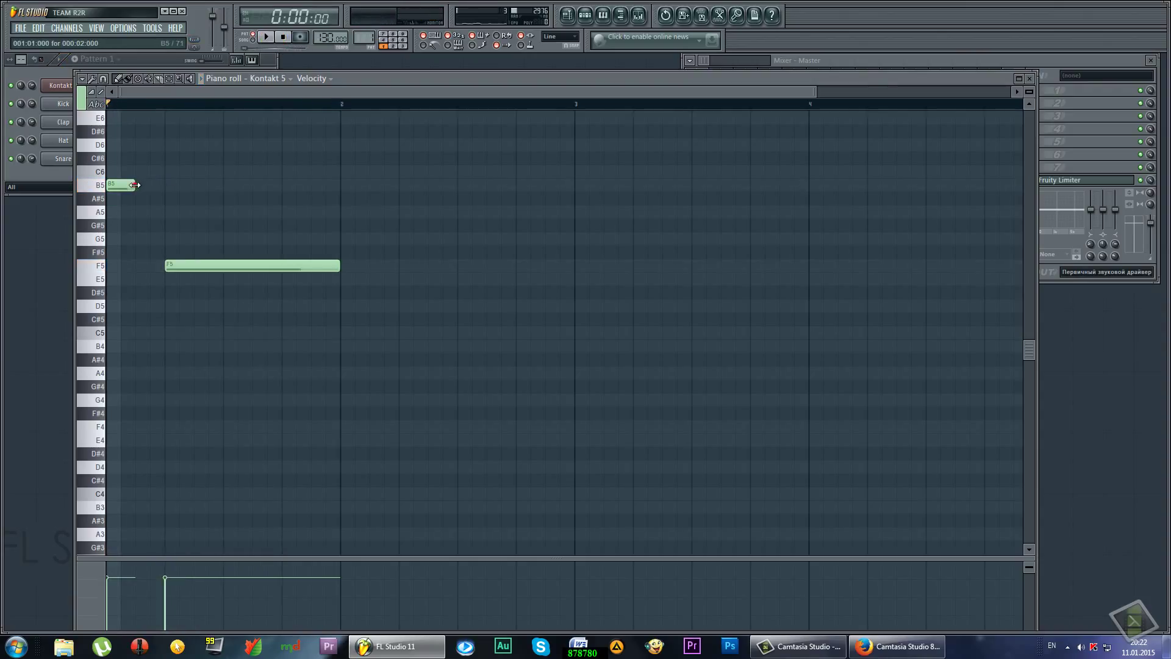
pyautogui.moveTo(134, 185); pyautogui.dragTo(217, 186)
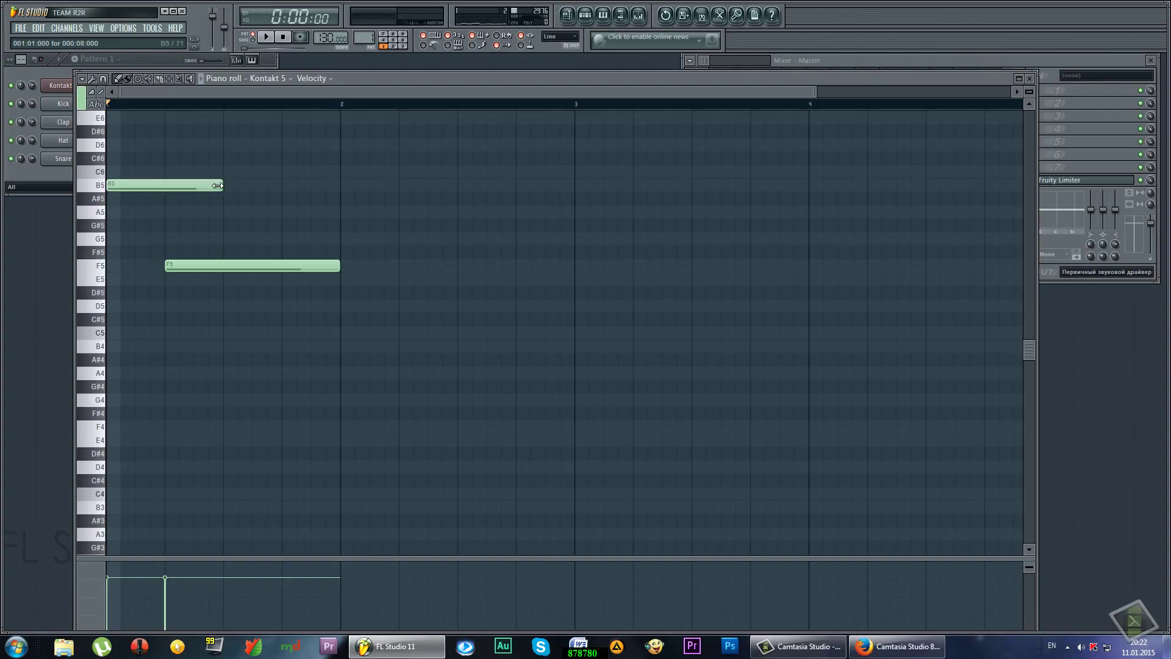
pyautogui.moveTo(209, 266); pyautogui.dragTo(267, 271)
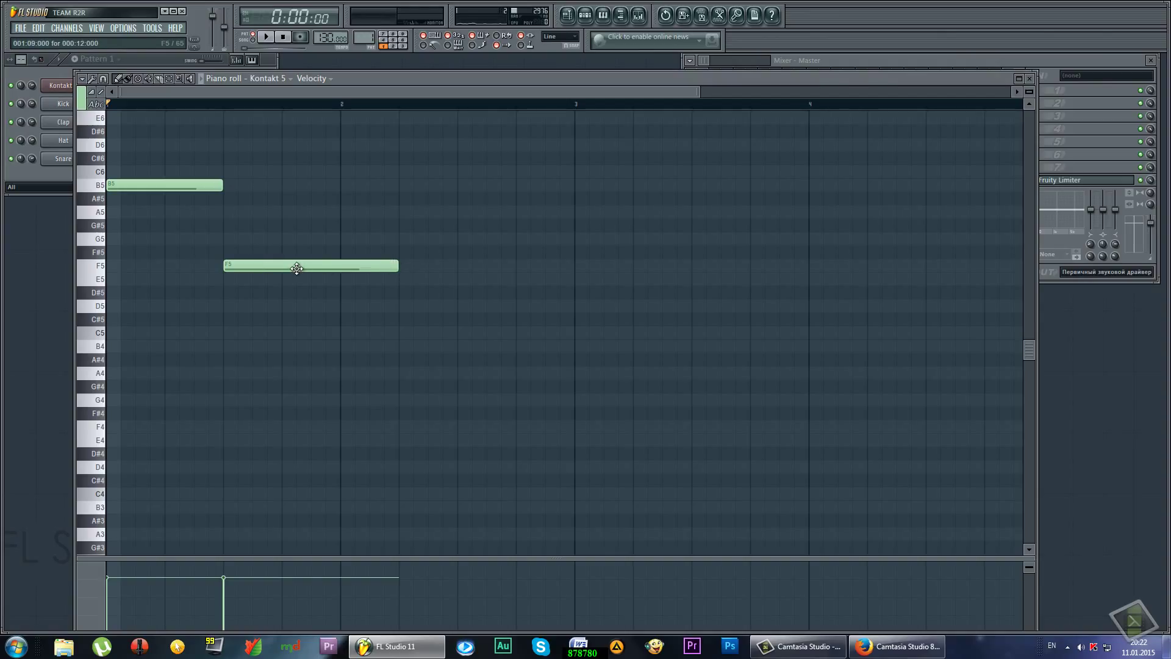
pyautogui.moveTo(296, 268); pyautogui.dragTo(350, 267)
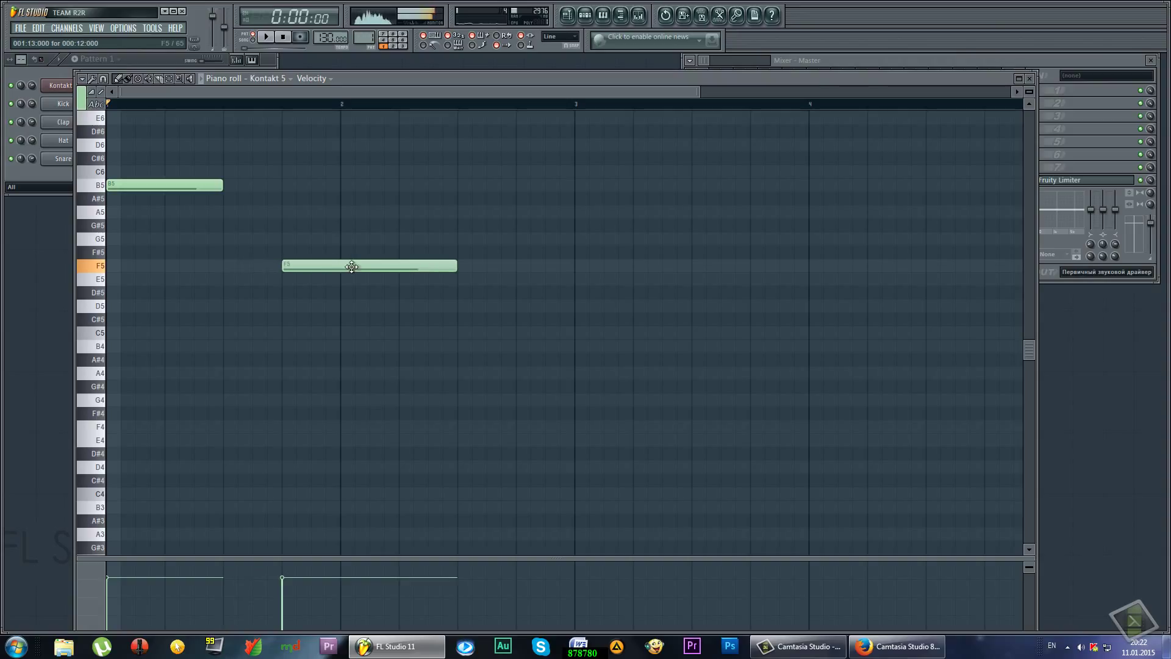
# Add a one-beat B5 note on beat 3 of bar 1 and play back the pattern.
pyautogui.click(230, 186)
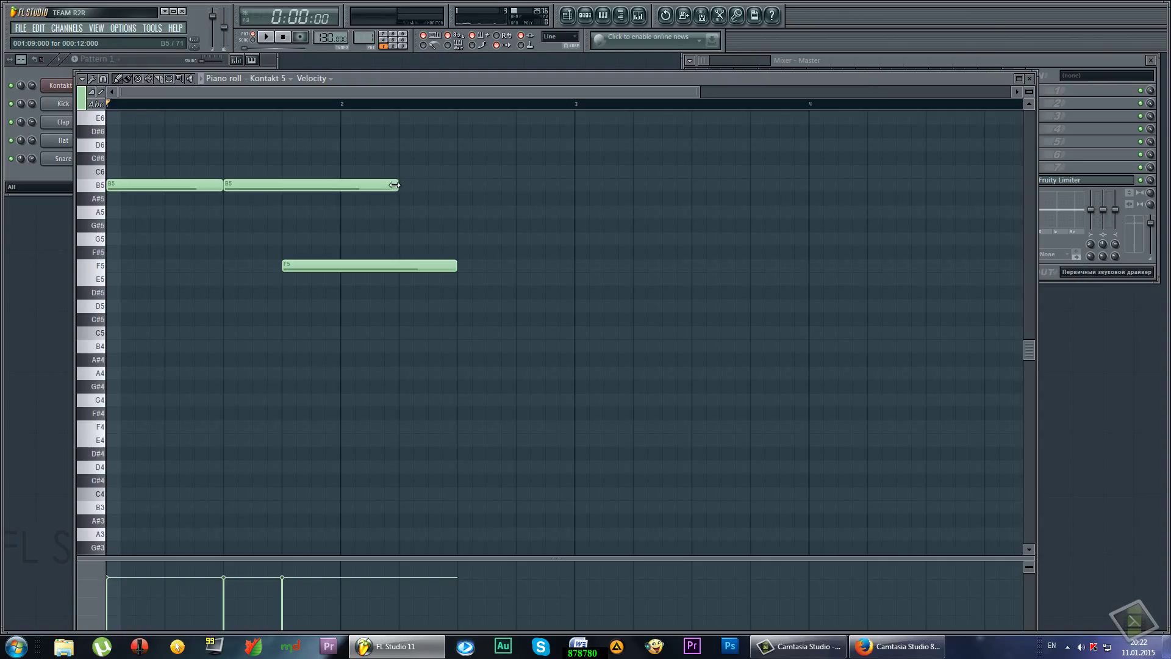
pyautogui.moveTo(388, 187); pyautogui.dragTo(276, 188)
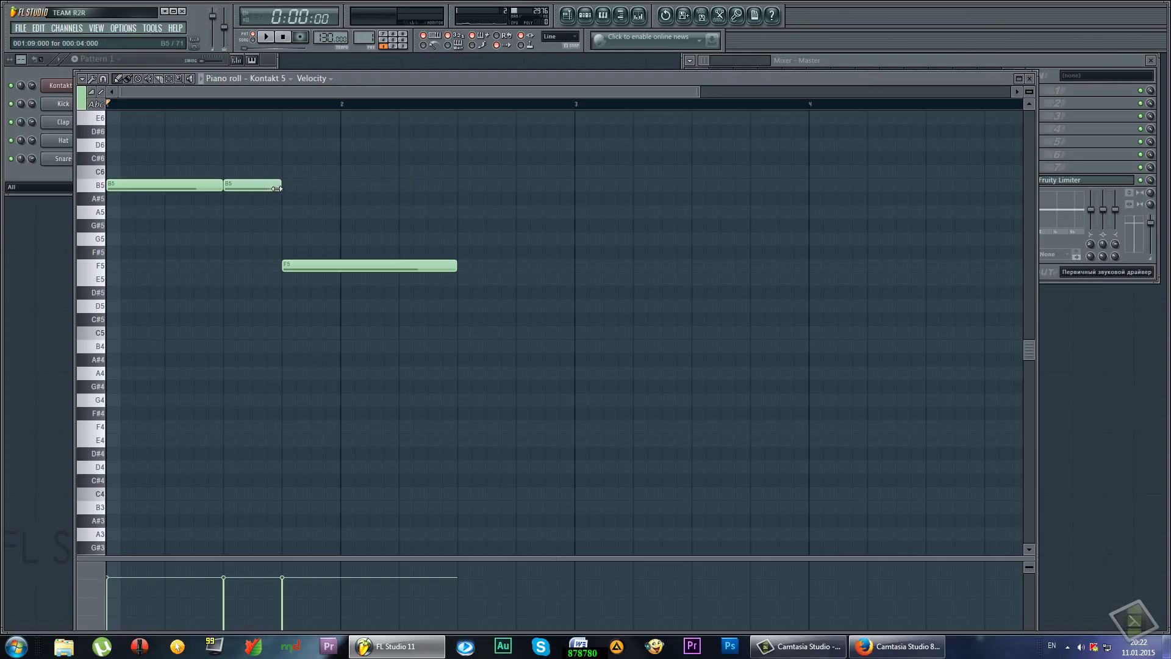
pyautogui.click(266, 37)
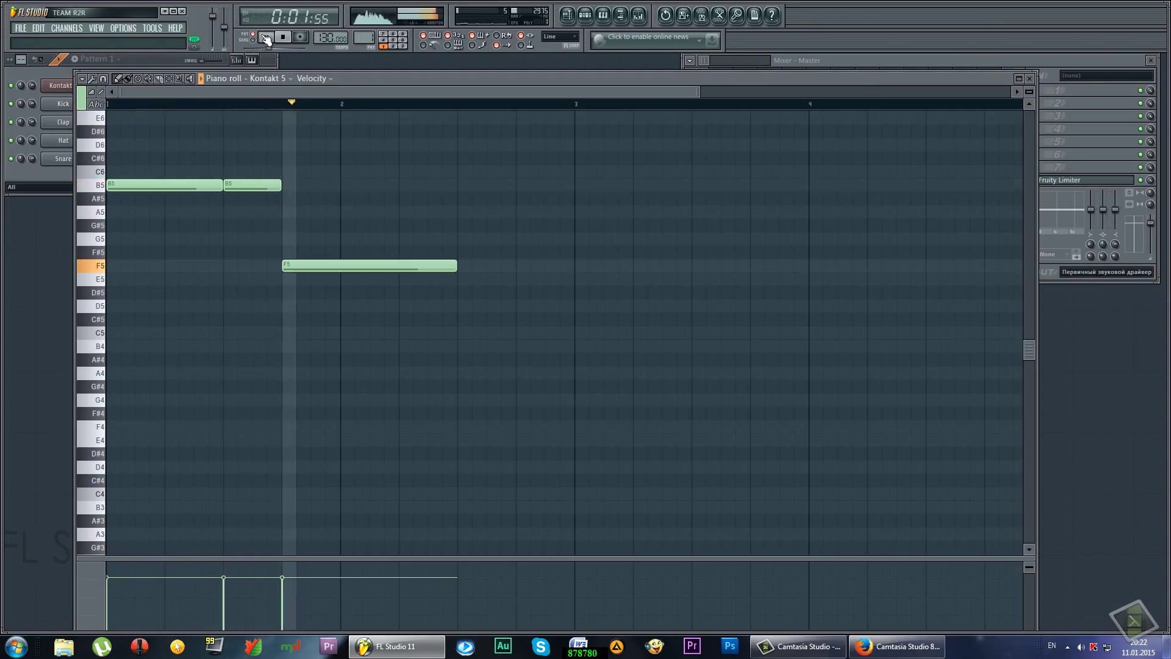
pyautogui.click(284, 37)
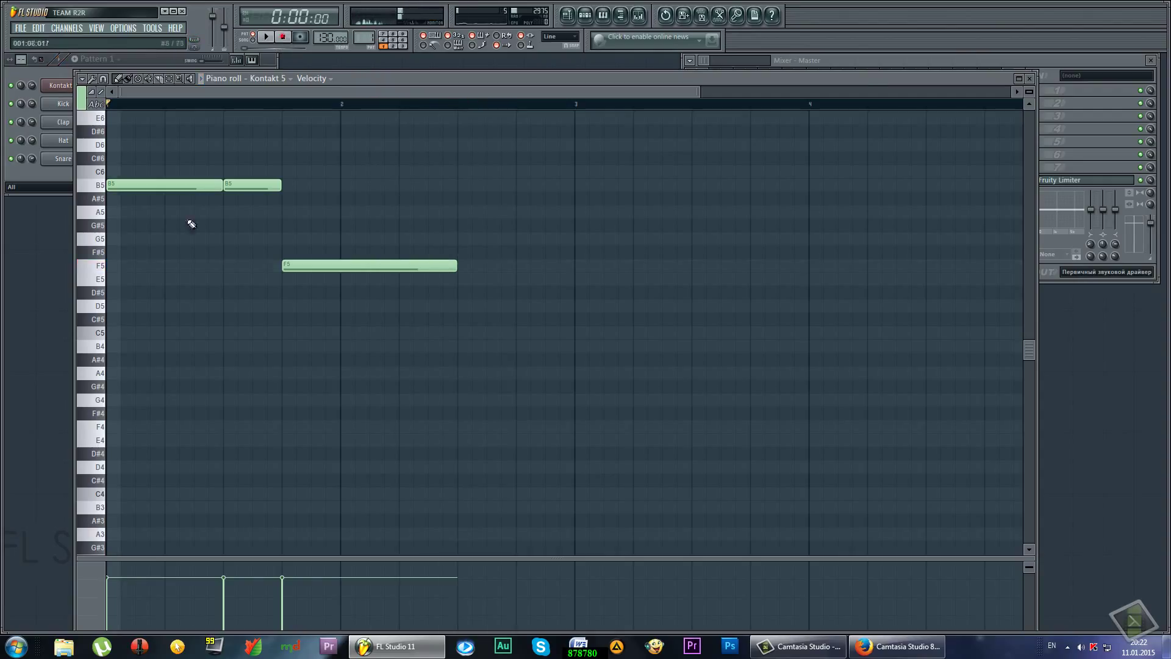
# Audition D5, G5 and A5, and add an A5 note above the F5 note with the same start and three-beat length.
pyautogui.click(105, 306)
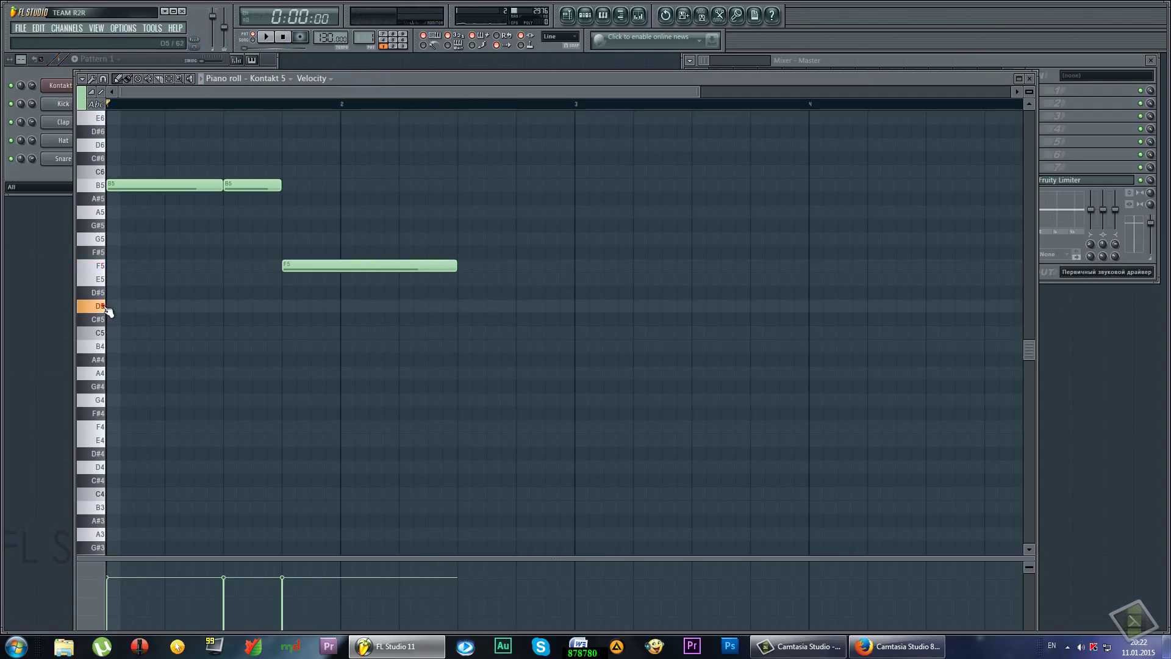
pyautogui.click(105, 241)
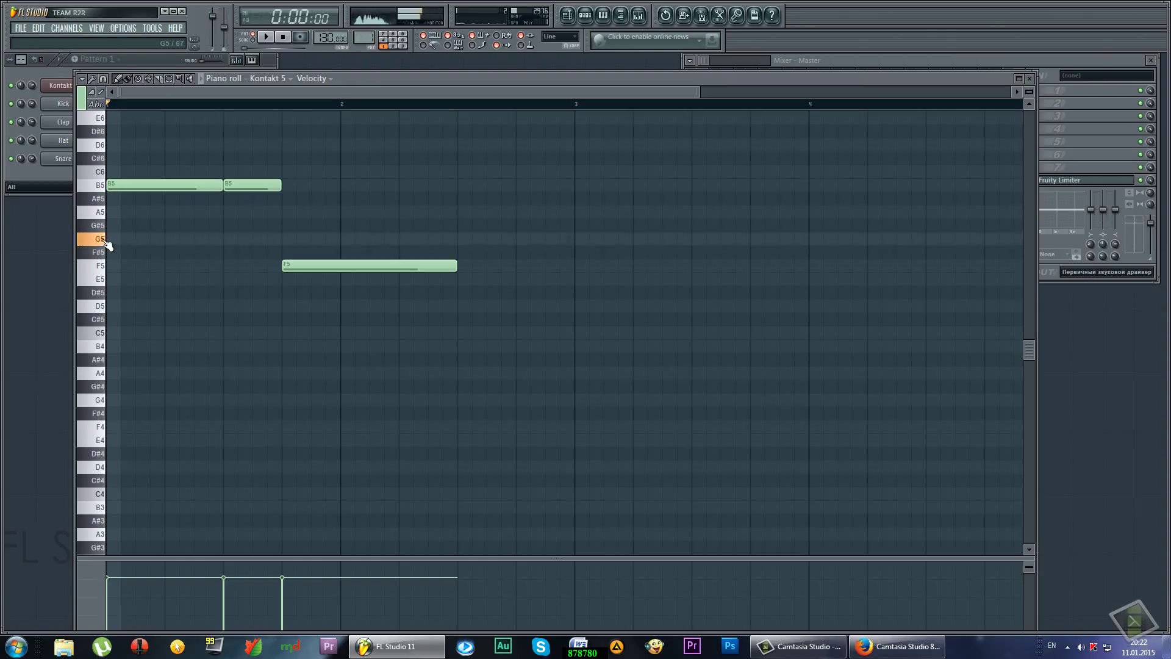
pyautogui.click(102, 213)
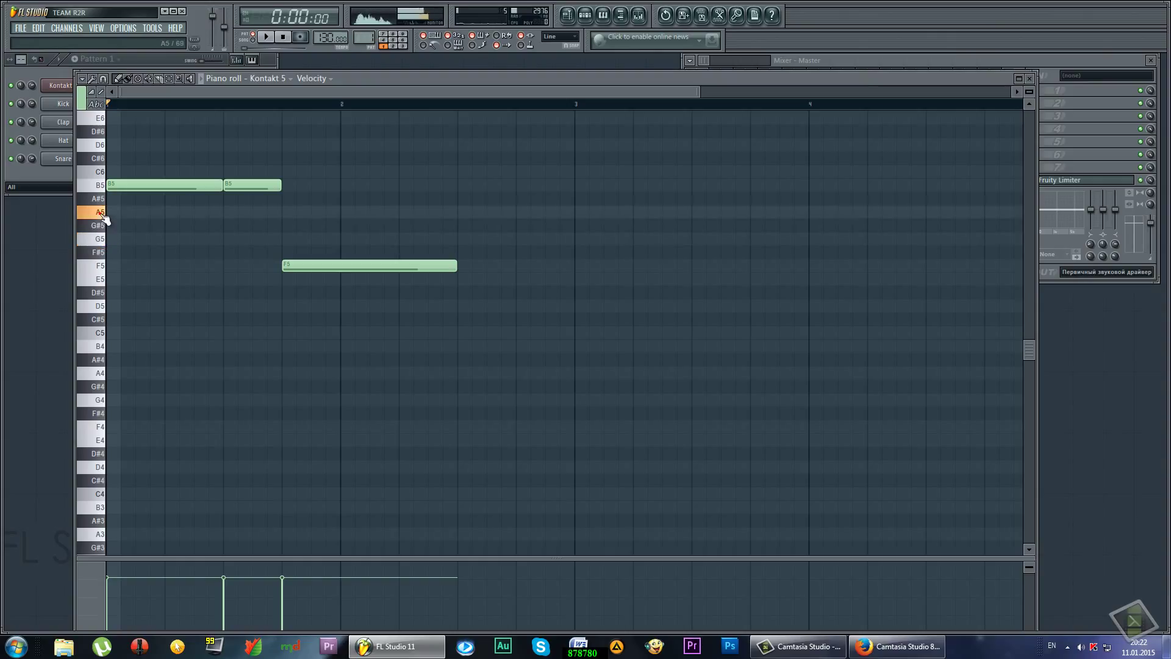
pyautogui.click(287, 215)
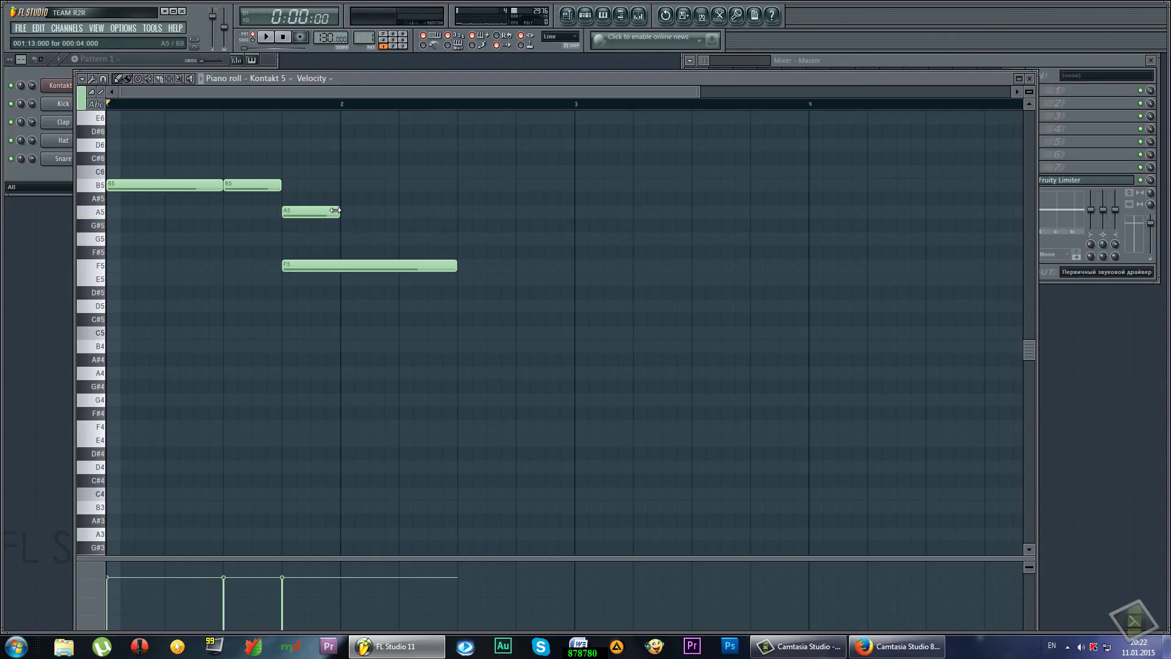
pyautogui.moveTo(342, 212); pyautogui.dragTo(457, 213)
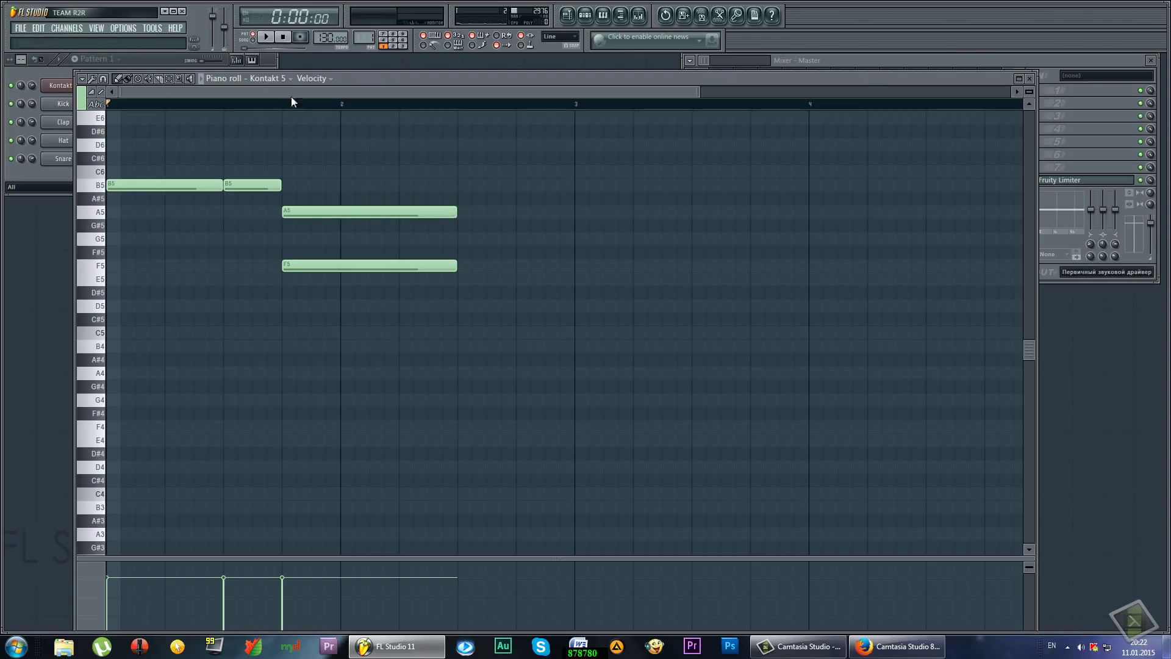
# Add a three-beat C6 note above the A5 note after auditioning C#6, D#6 and E6, and play back the finished chord.
pyautogui.click(98, 159)
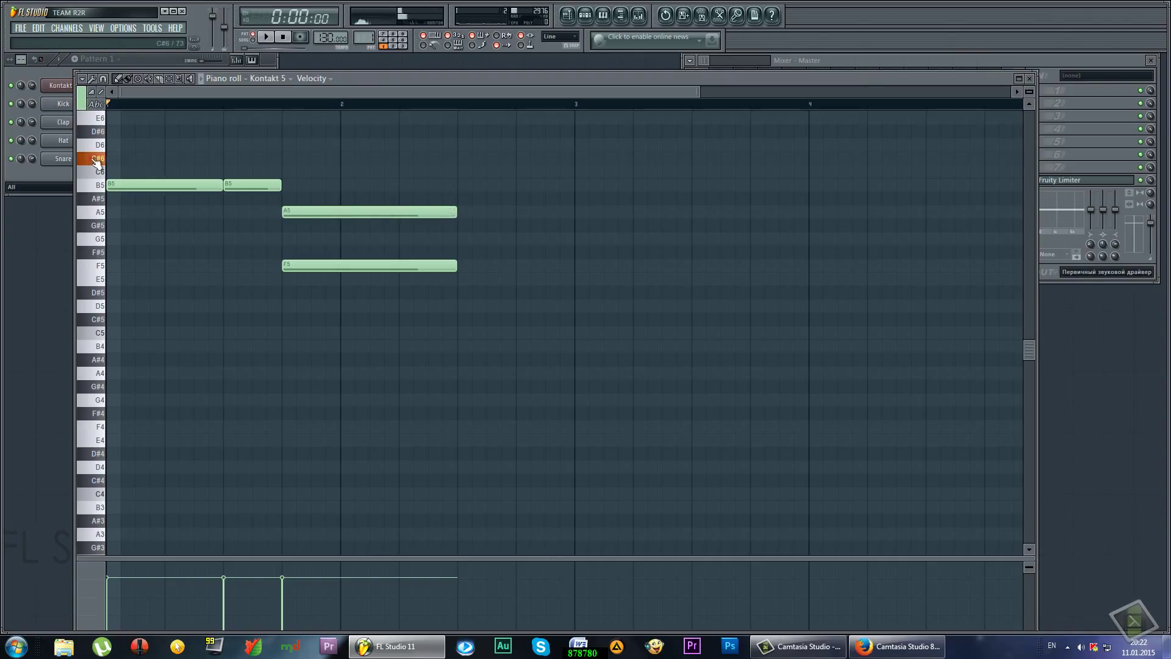
pyautogui.click(100, 137)
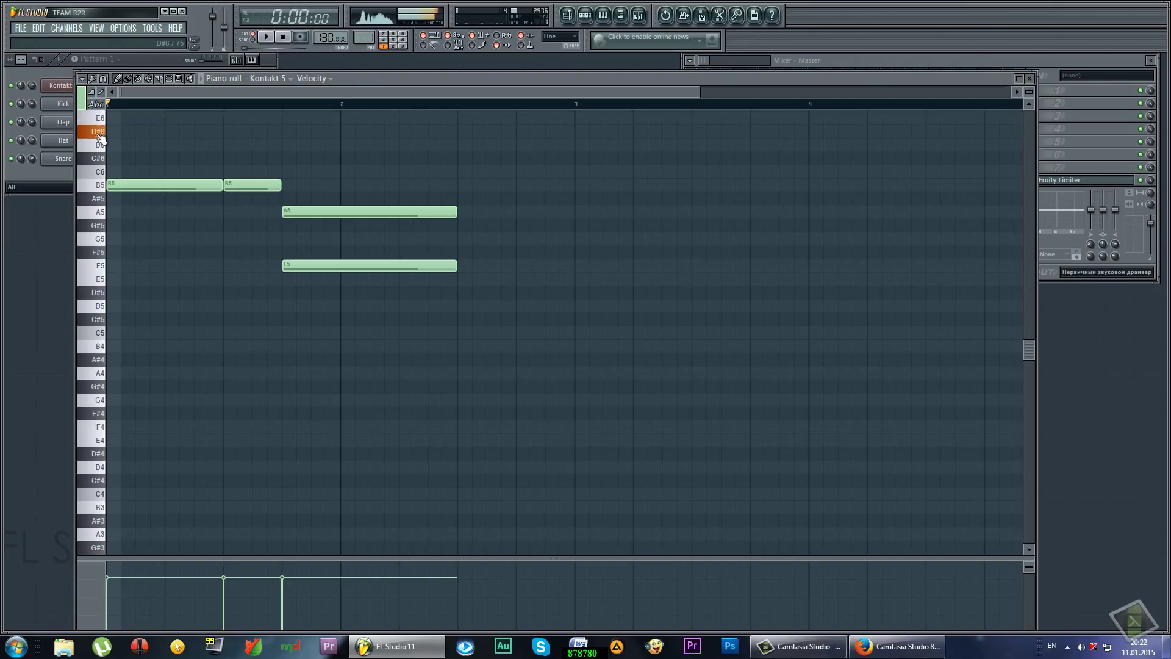
pyautogui.click(103, 118)
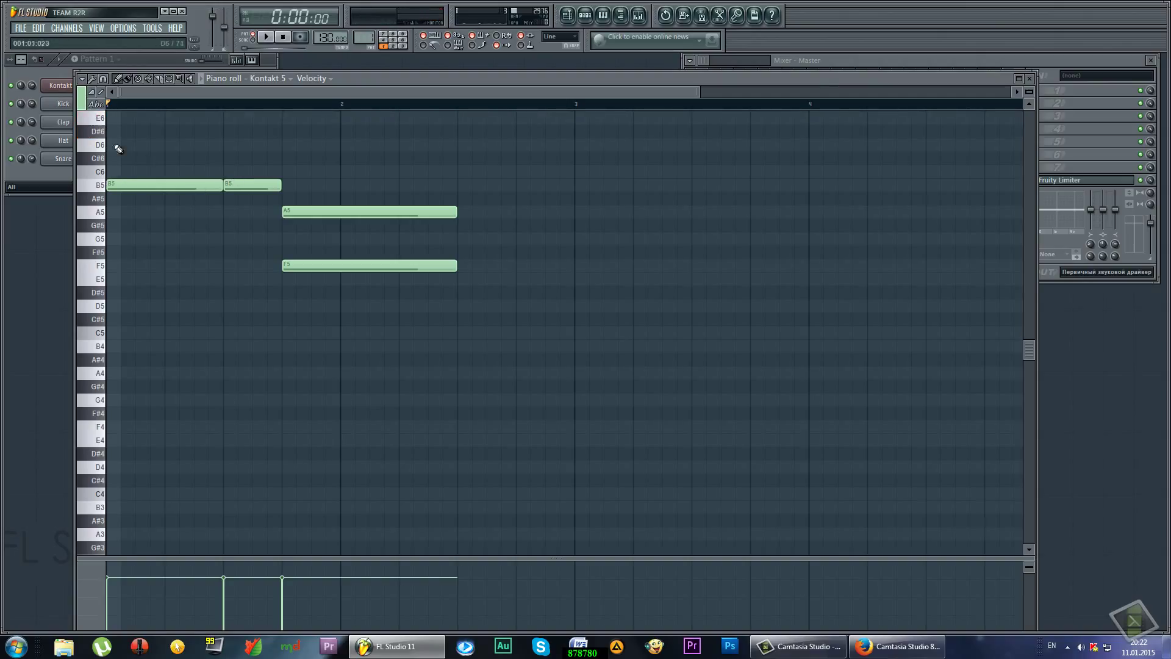
pyautogui.click(287, 172)
pyautogui.click(266, 38)
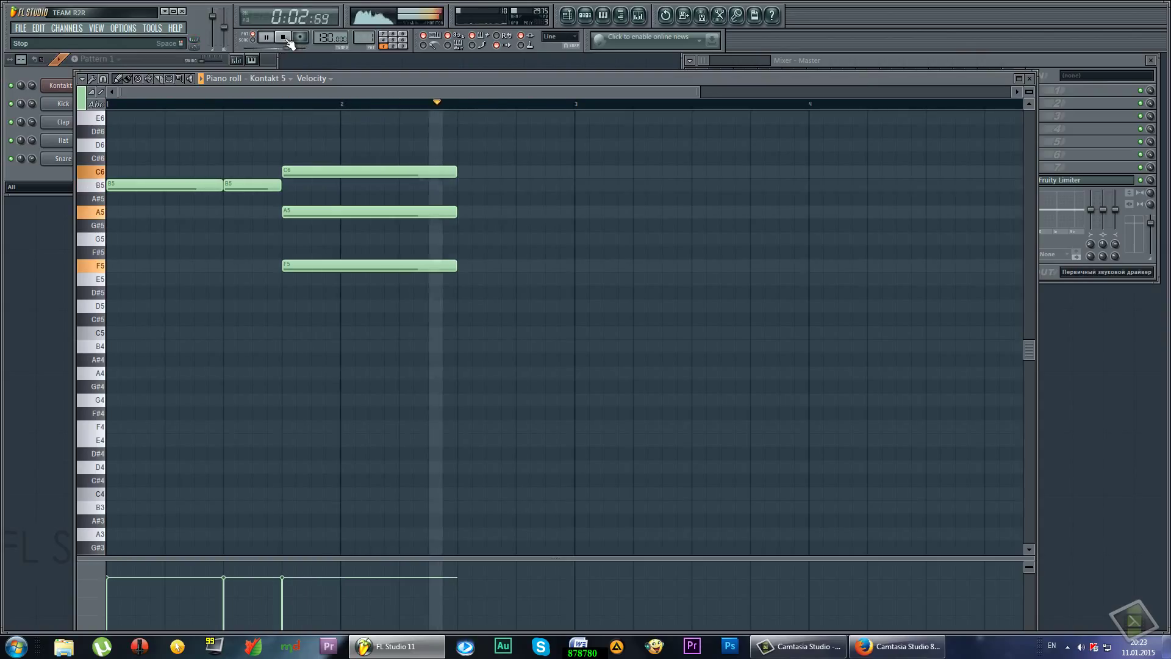
pyautogui.click(289, 41)
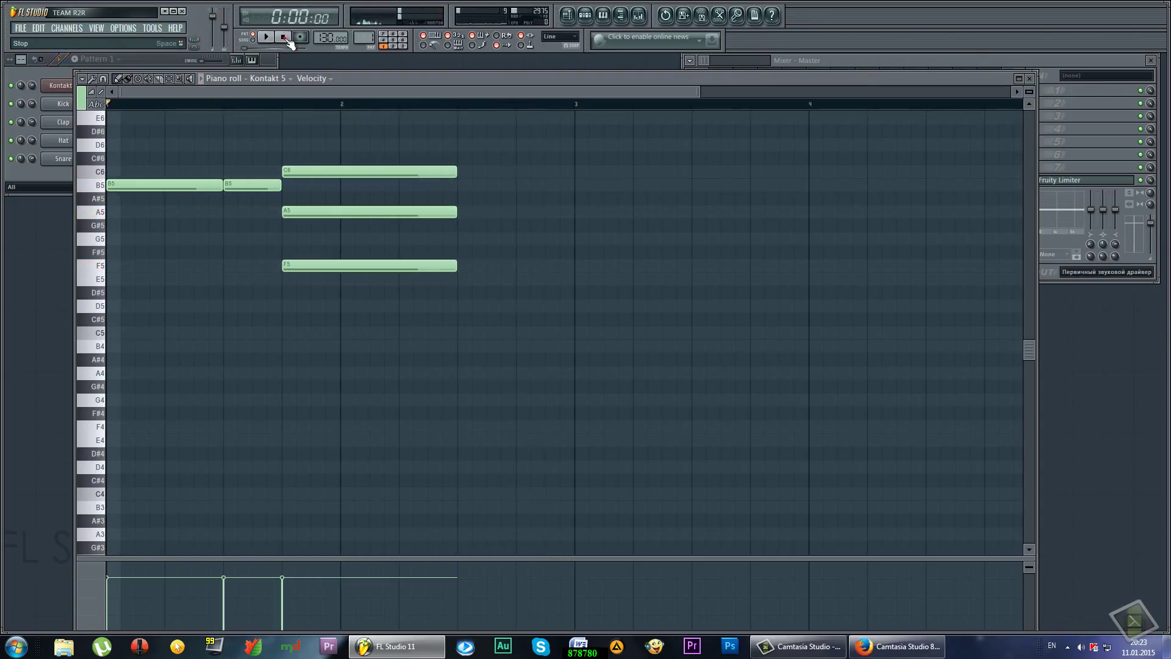
# Close the piano roll and collapse the Venus instrument list in the Kontakt library browser.
pyautogui.click(1030, 78)
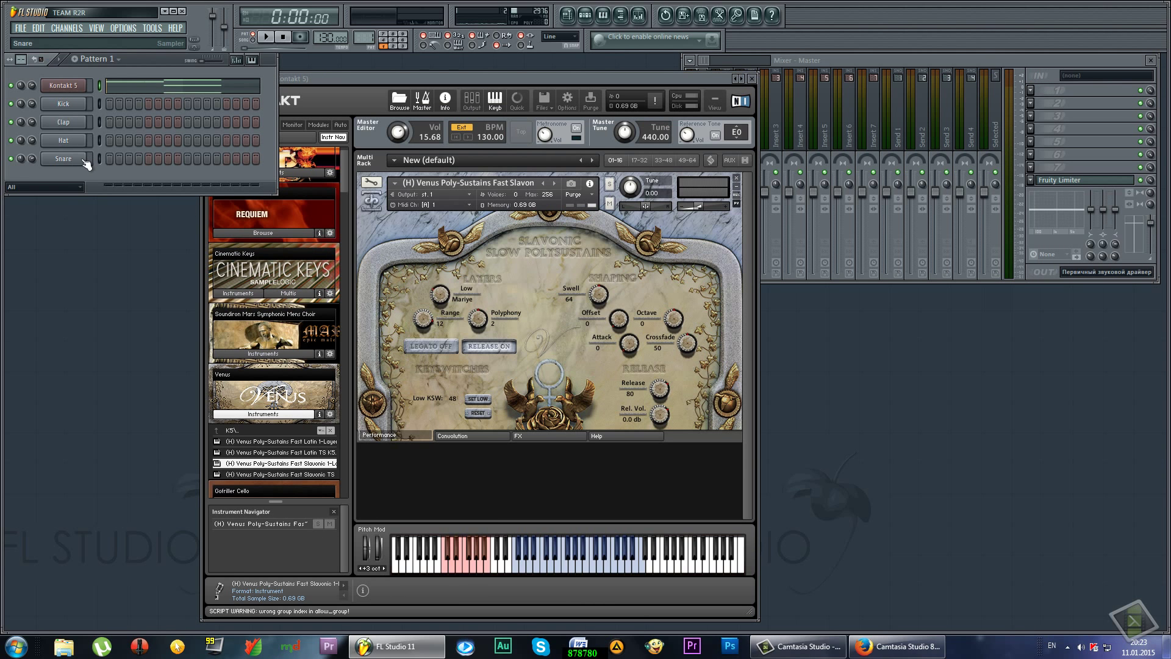
pyautogui.moveTo(496, 75); pyautogui.dragTo(577, 58)
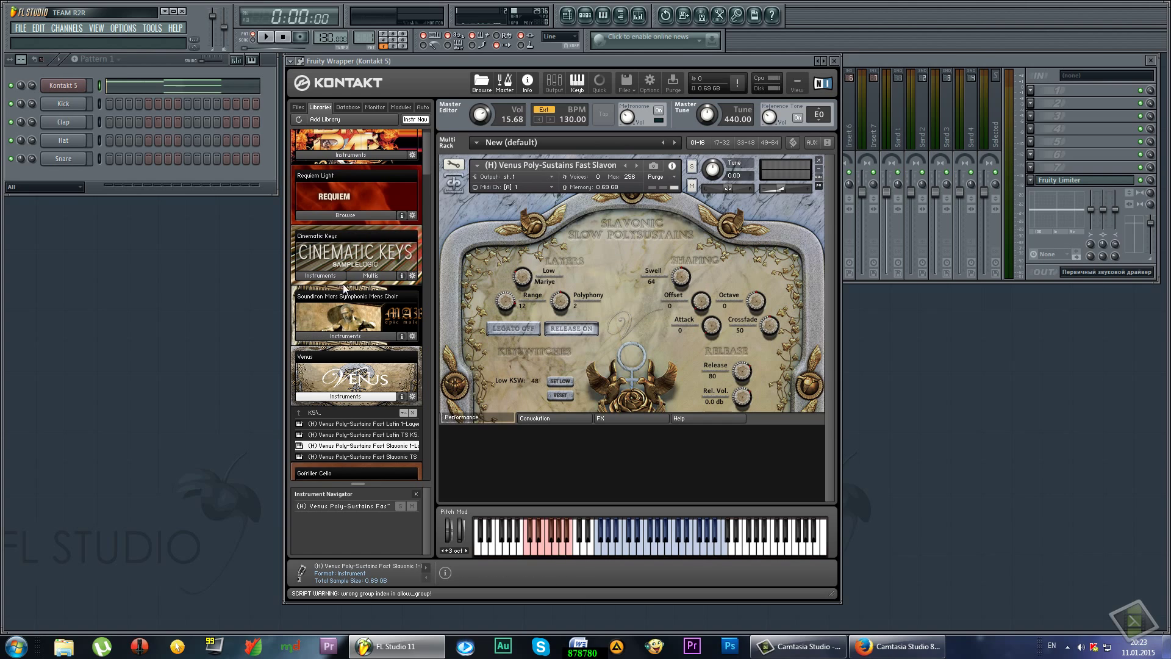
pyautogui.click(358, 397)
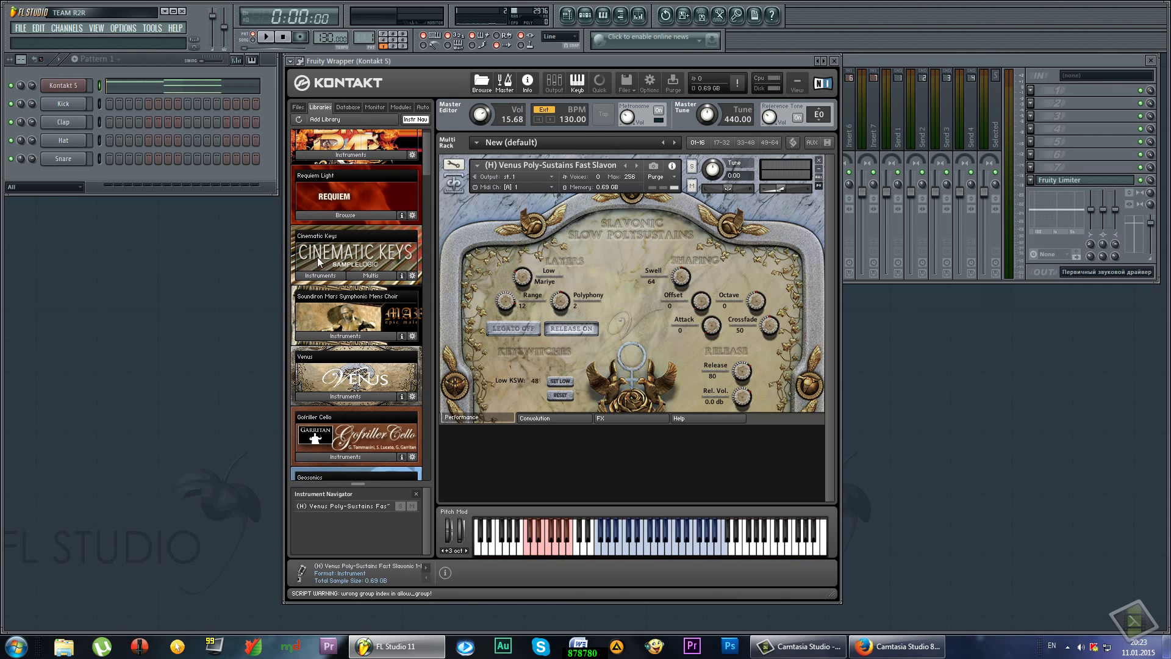
# Load the Soloist Bass Melodic Phrases Slavonic multi from the Soundiron Mars Symphonic Mens Choir library, replacing the current multi.
pyautogui.click(345, 336)
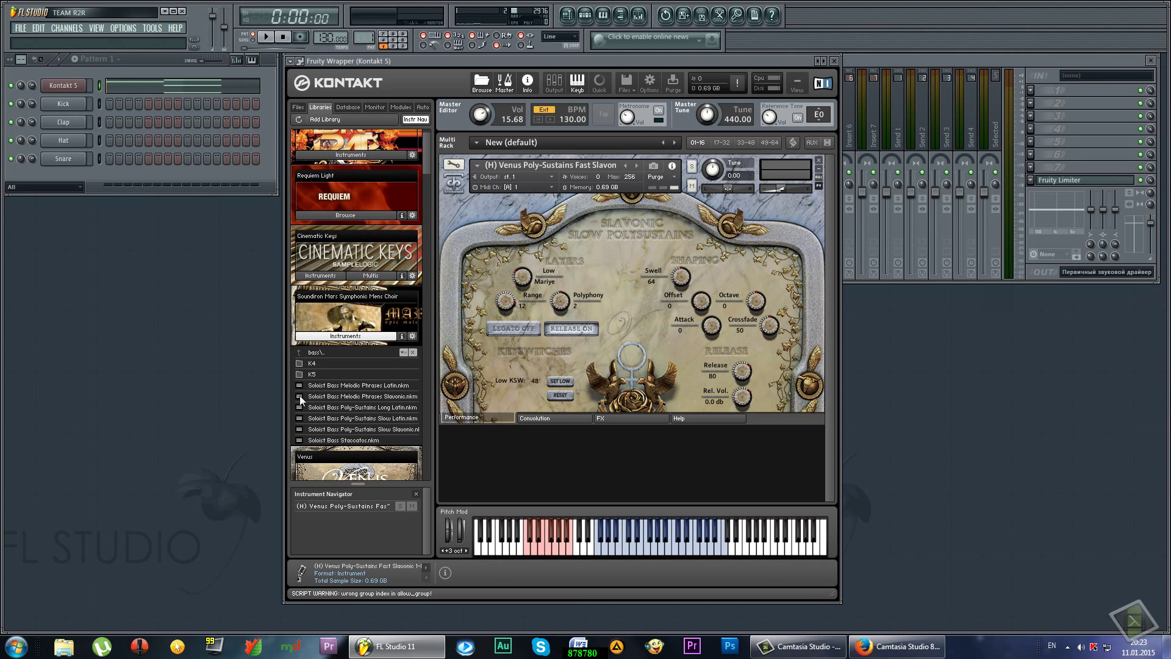
pyautogui.moveTo(301, 399); pyautogui.dragTo(412, 415)
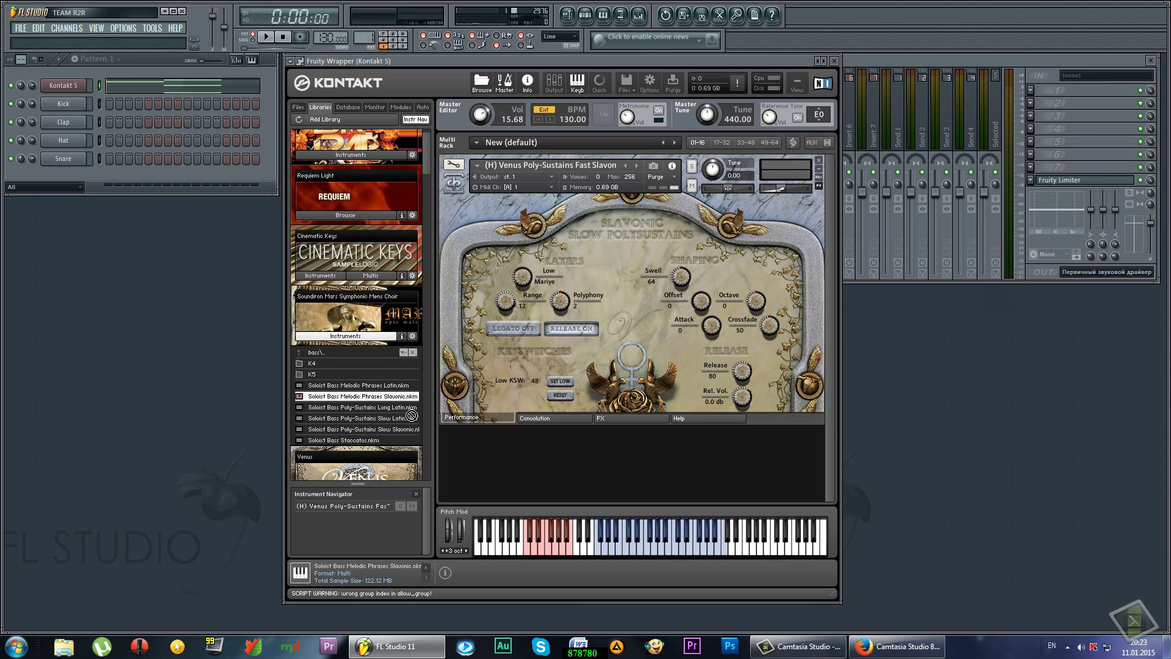
pyautogui.moveTo(615, 303); pyautogui.dragTo(617, 304)
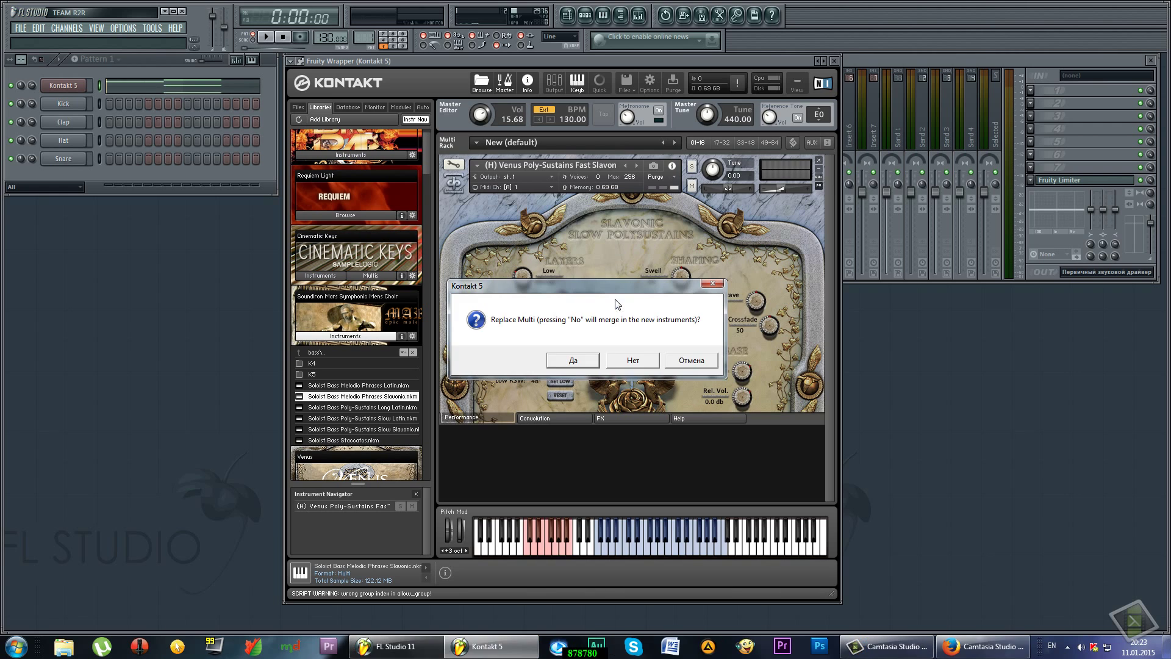
pyautogui.click(556, 362)
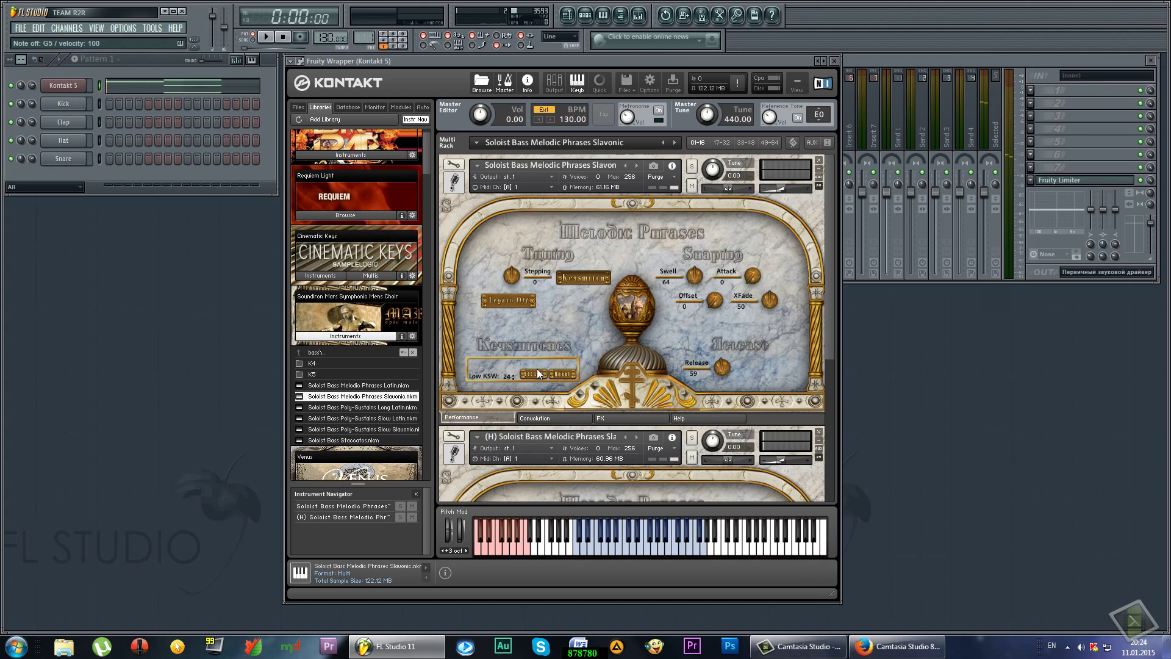
# Configure the first Soloist Bass instrument's convolution with the Lofiring FX, a 43.4 ms delay and the reverb switched on.
pyautogui.click(560, 422)
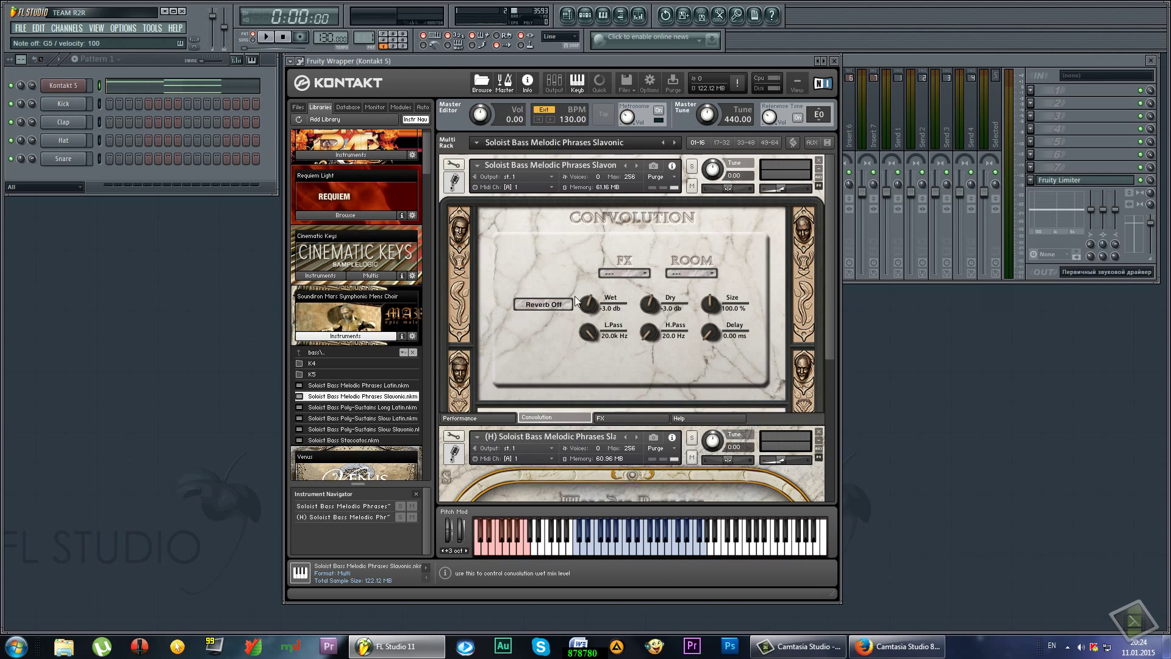
pyautogui.click(644, 274)
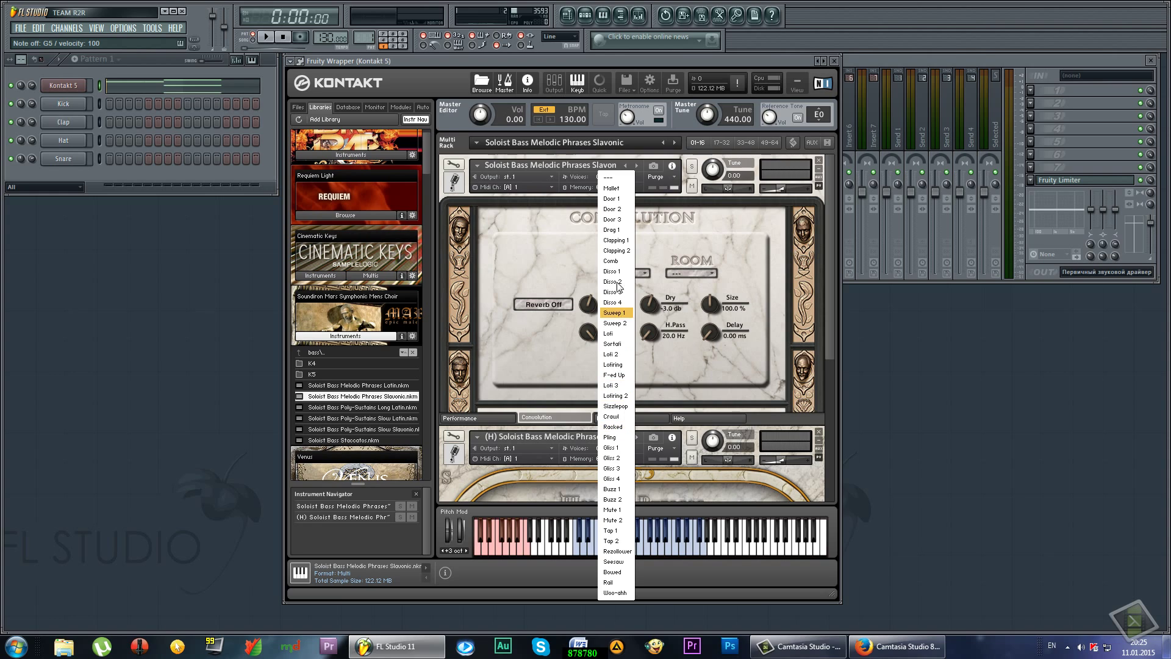
pyautogui.click(613, 365)
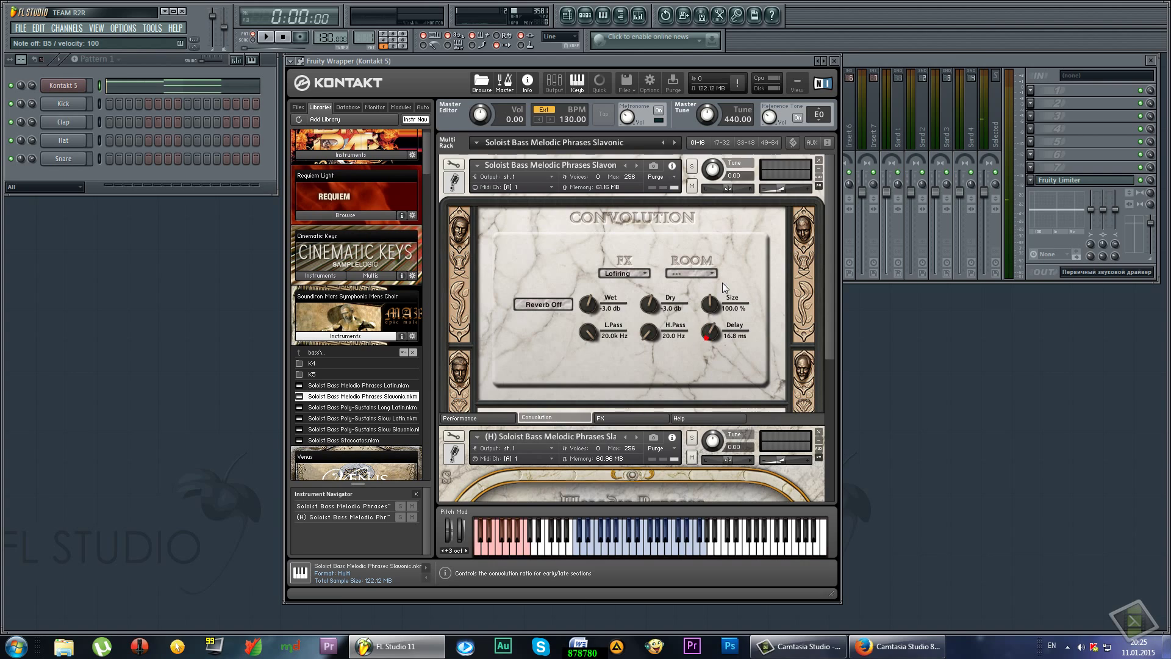
pyautogui.moveTo(706, 338); pyautogui.dragTo(730, 283)
pyautogui.press('m')
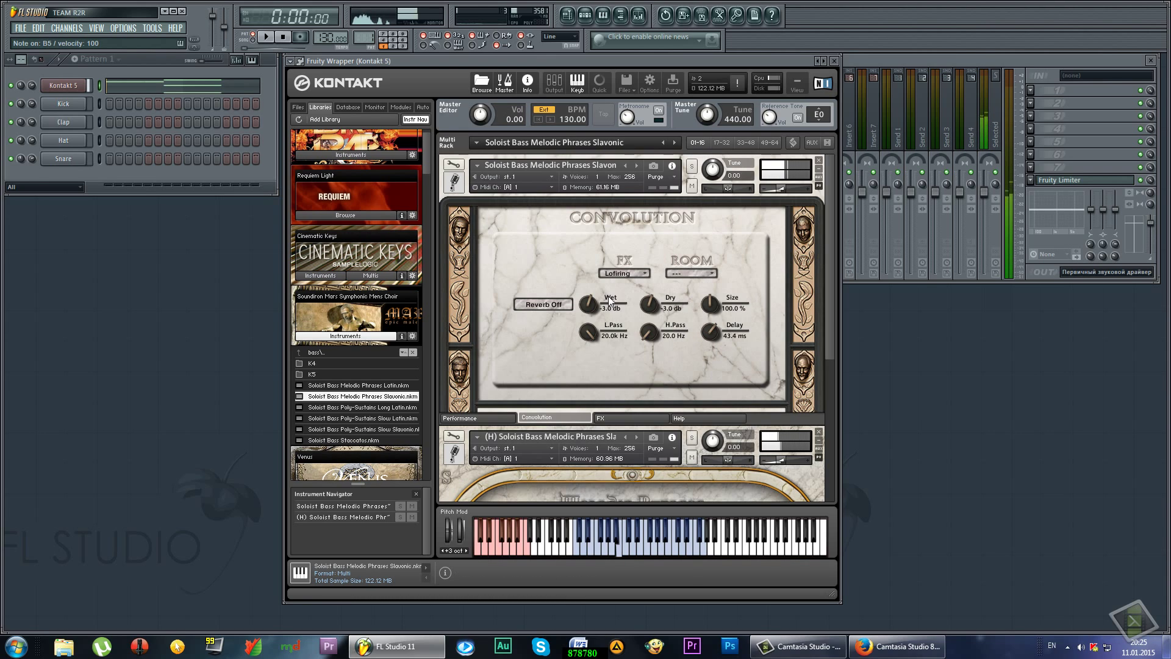
pyautogui.click(537, 305)
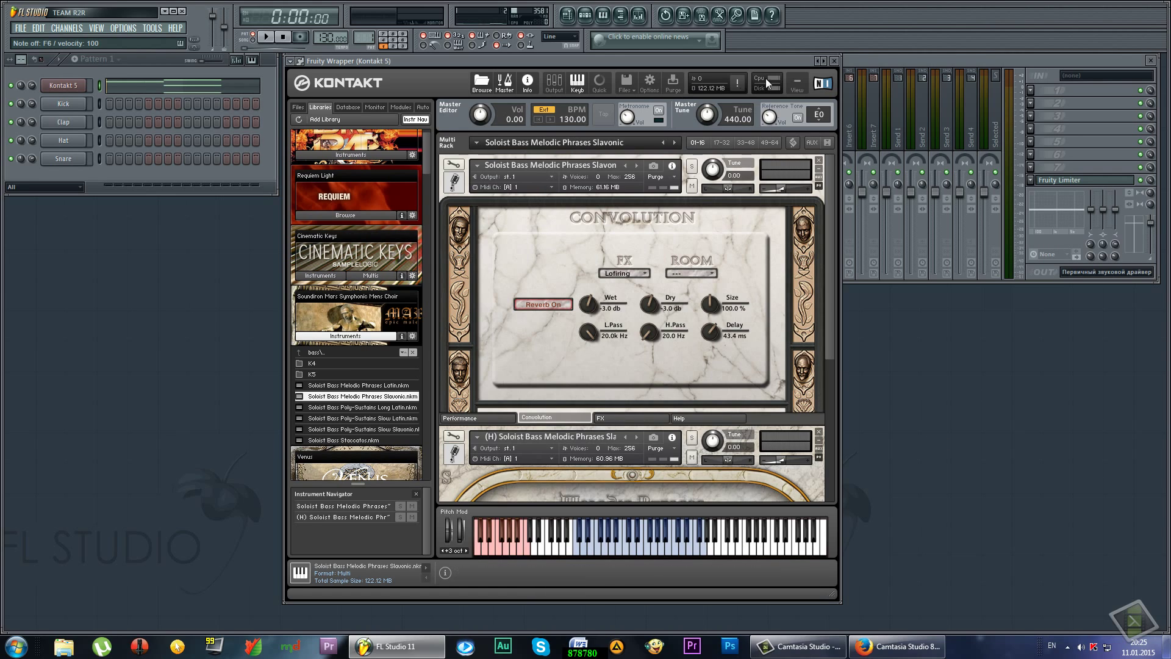
# Collapse the Mars choir list and load the COMBO Percussive Onslaught multi from the Evolve Mutations 2 library, replacing the current multi.
pyautogui.click(350, 336)
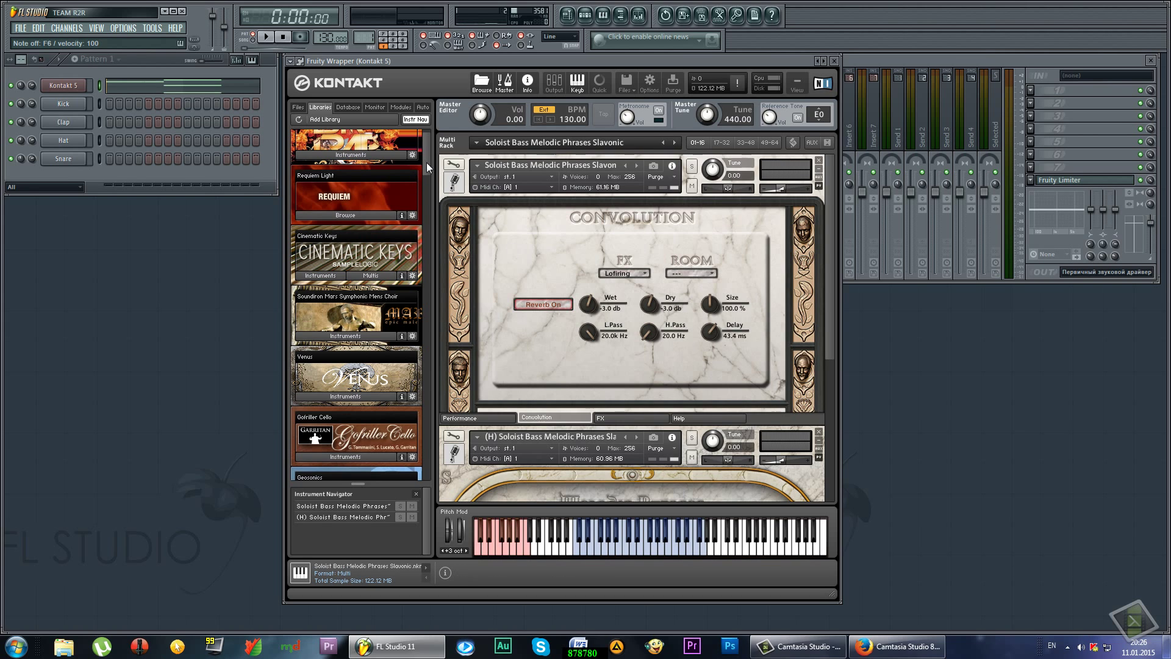
pyautogui.moveTo(426, 162); pyautogui.dragTo(446, 287)
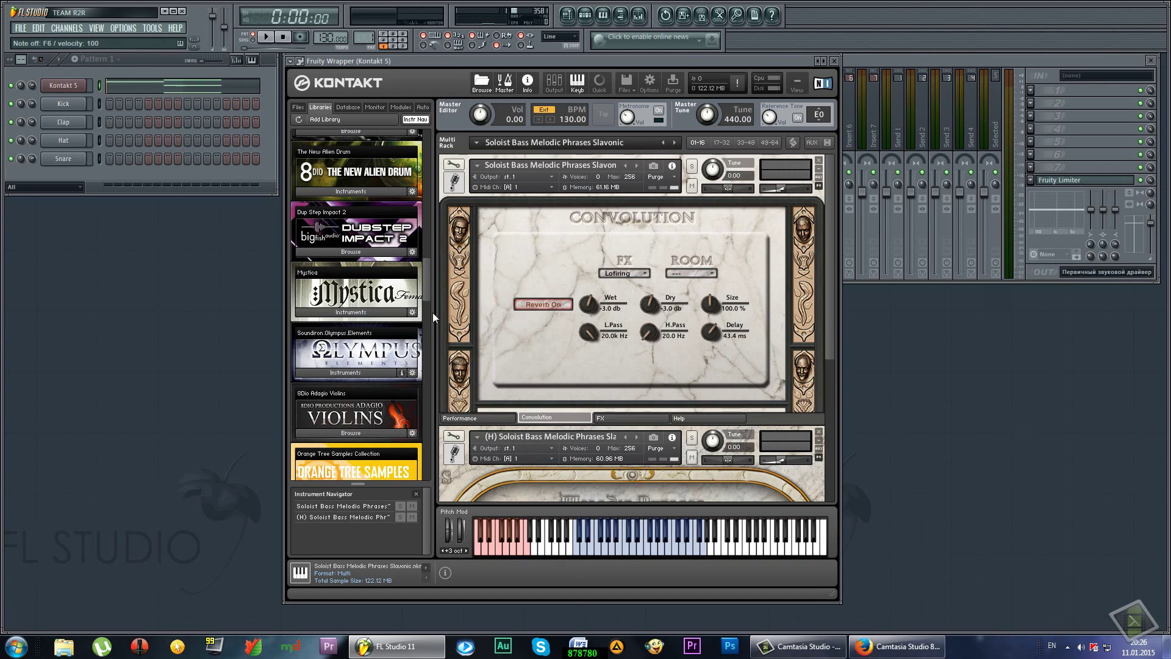
pyautogui.moveTo(426, 285); pyautogui.dragTo(431, 352)
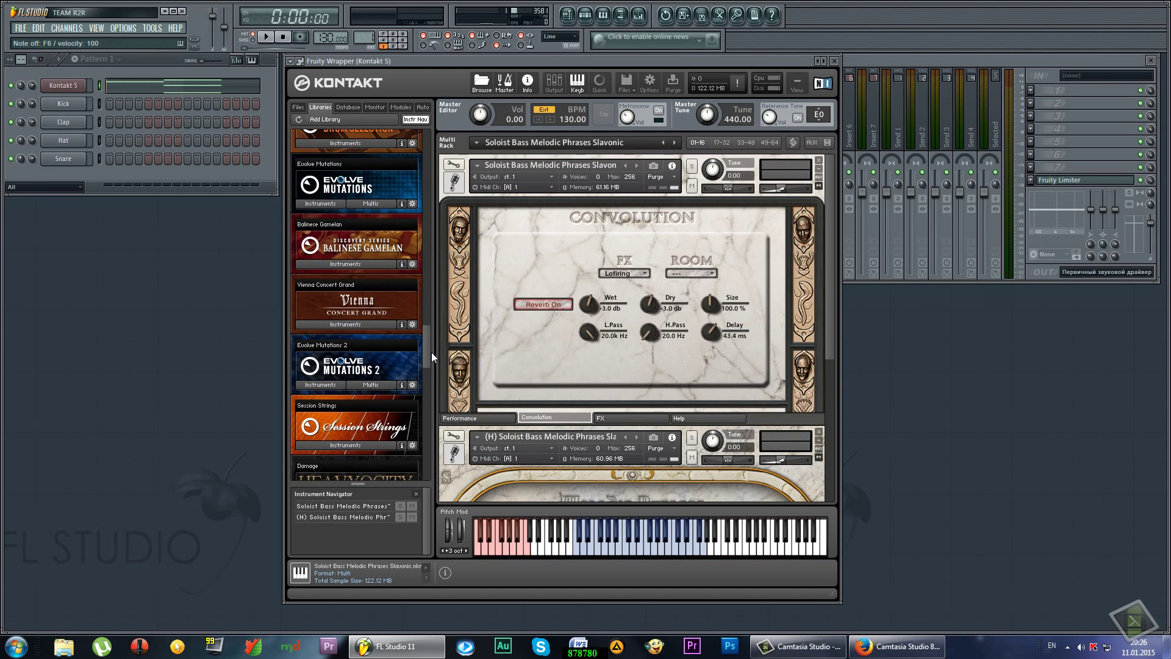
pyautogui.click(376, 386)
pyautogui.scroll(-2, 336, 402)
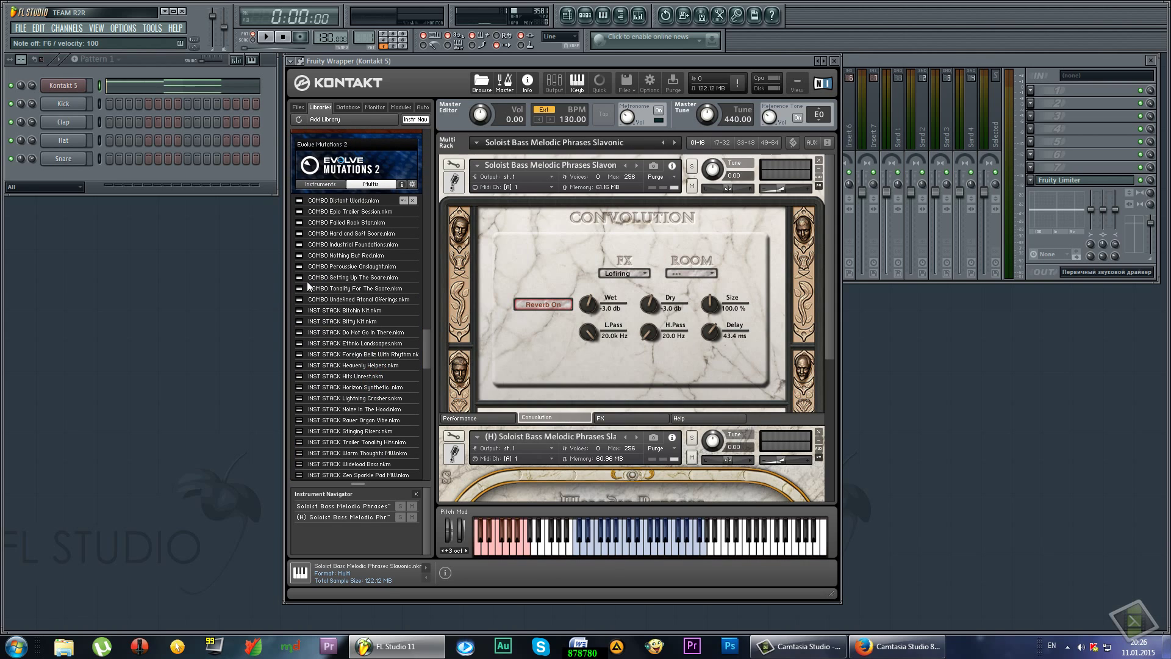
pyautogui.click(300, 267)
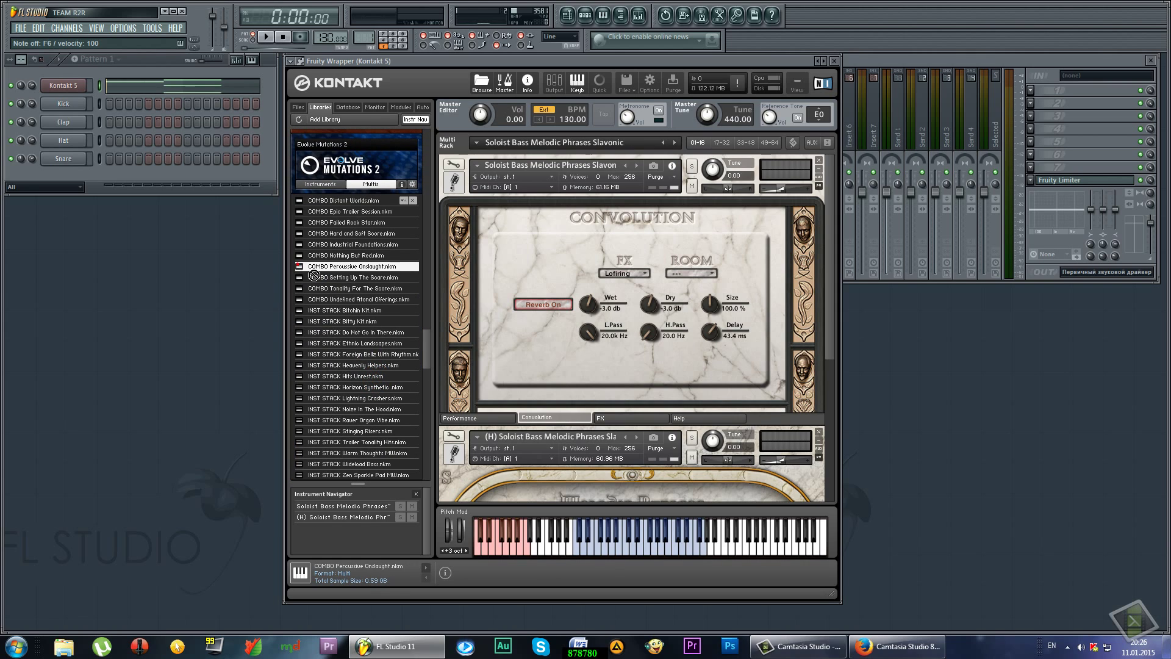
pyautogui.moveTo(580, 313); pyautogui.dragTo(580, 313)
pyautogui.click(580, 359)
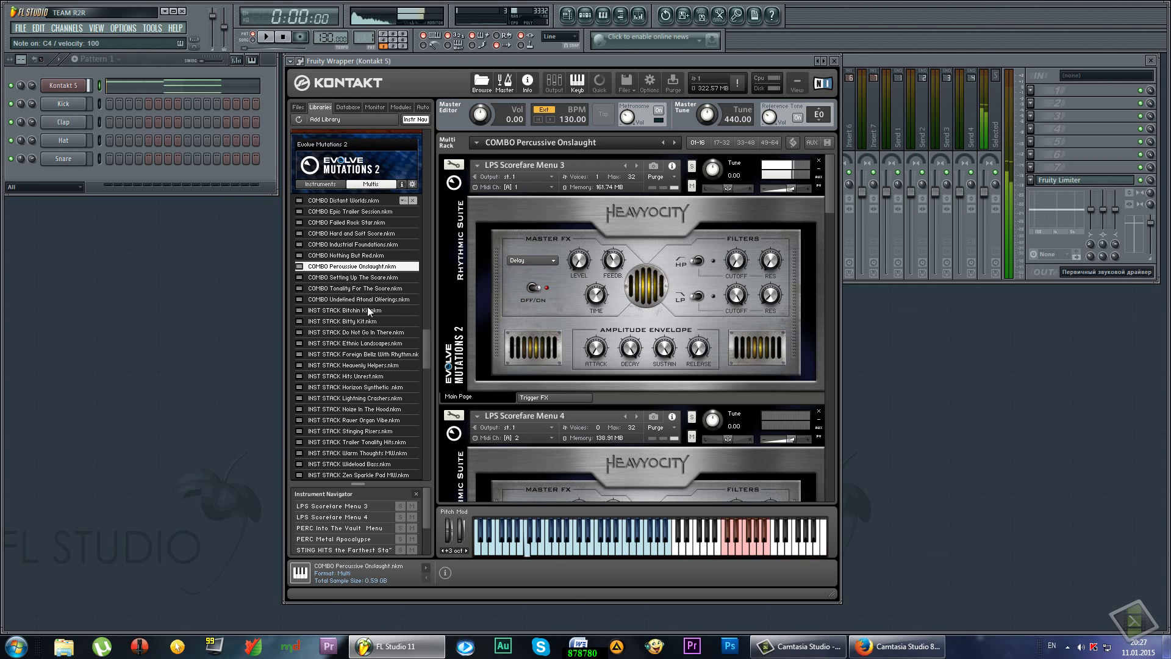
# Set the LPS Scorefare Menu 3 master FX to Lo-Fi, switch it on, and enable the low-pass and high-pass filters.
pyautogui.click(555, 261)
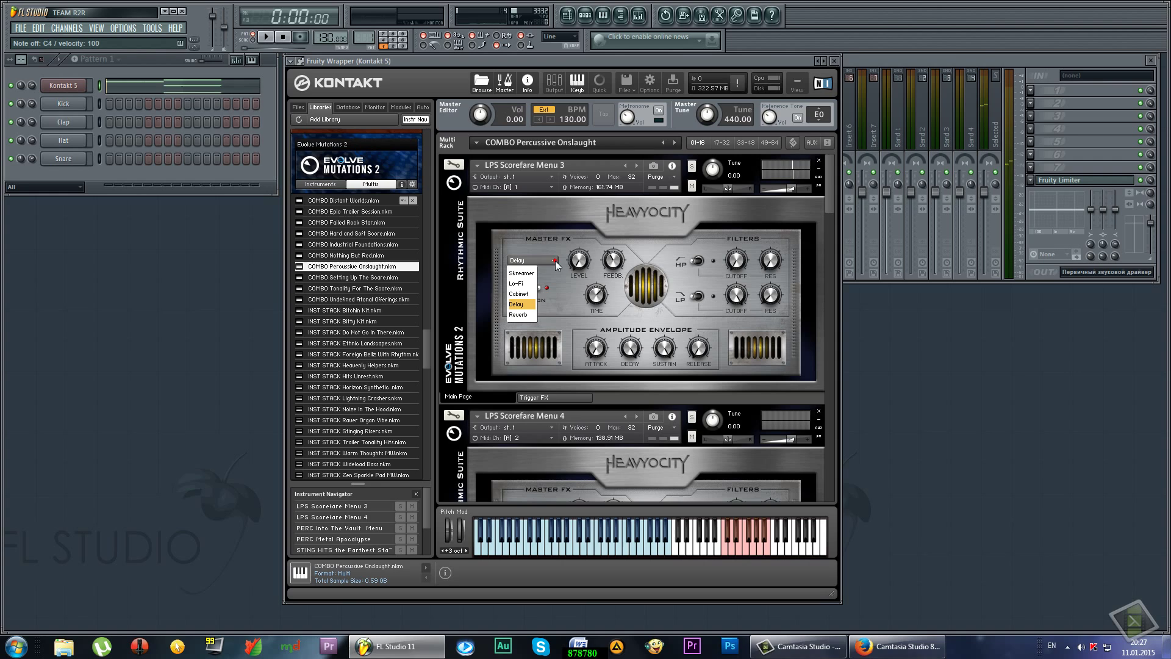
pyautogui.click(517, 284)
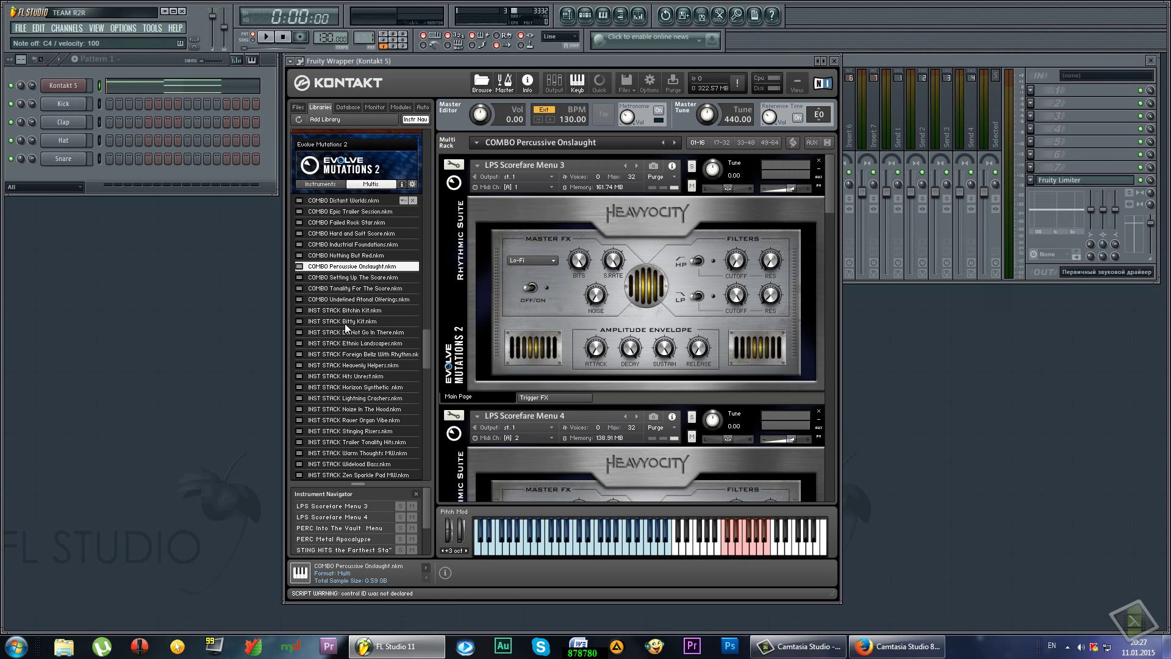
pyautogui.click(532, 287)
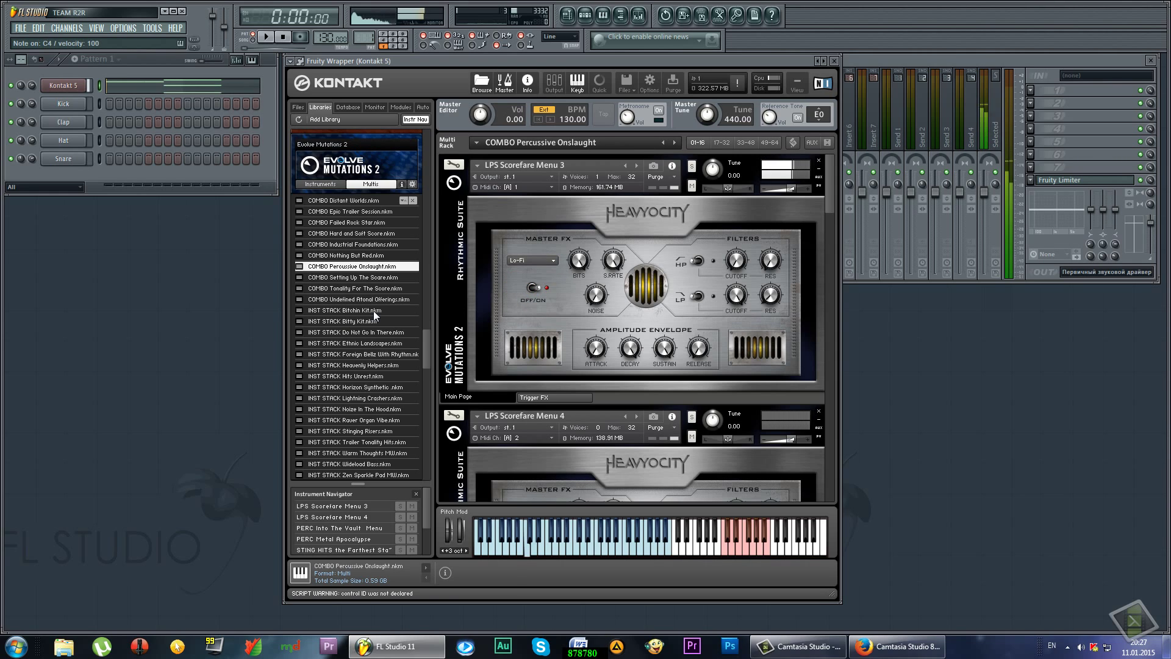
pyautogui.click(698, 296)
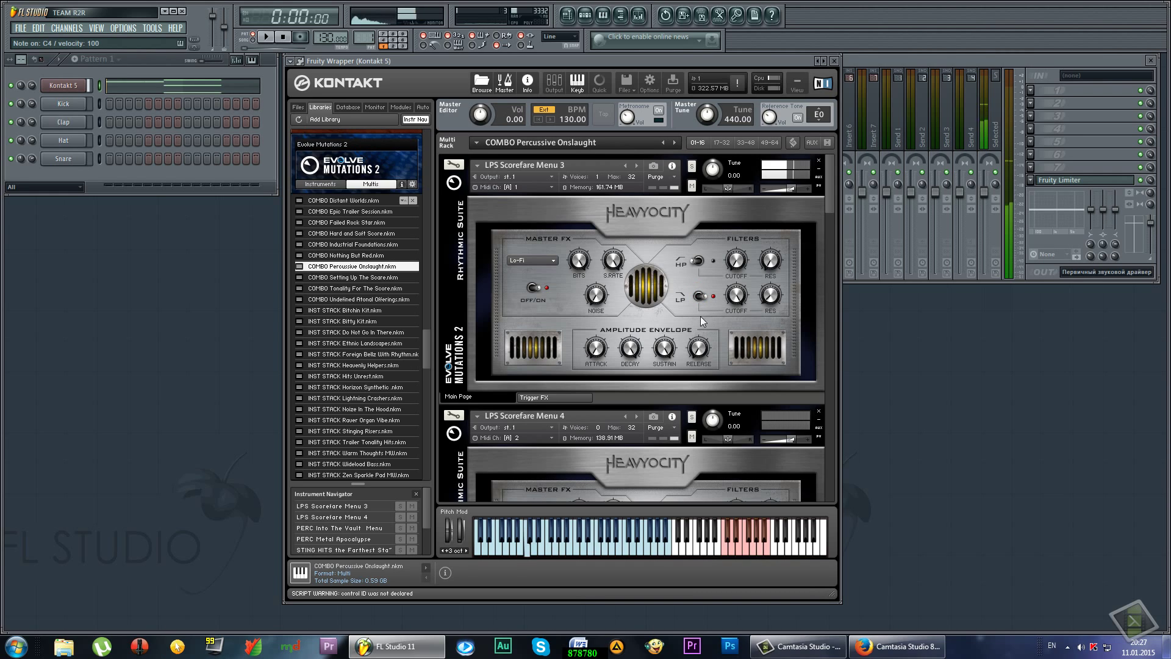
pyautogui.click(700, 261)
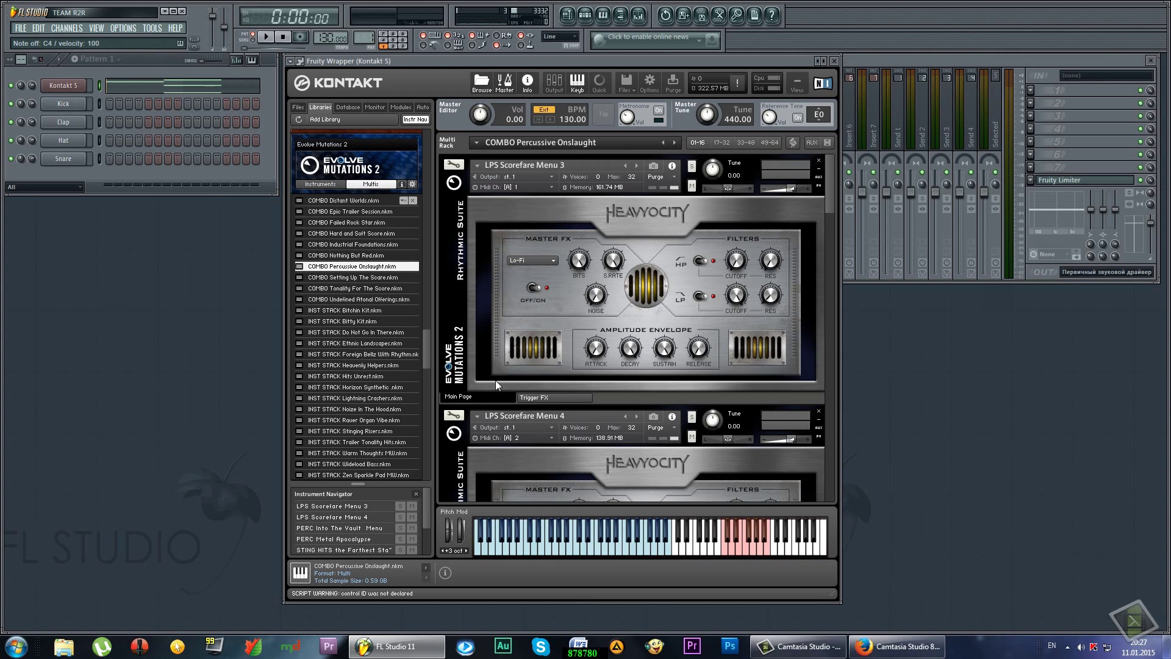
# Show the Trigger FX page of LPS Scorefare Menu 3 and audition the delay and Glitcher effects.
pyautogui.click(550, 399)
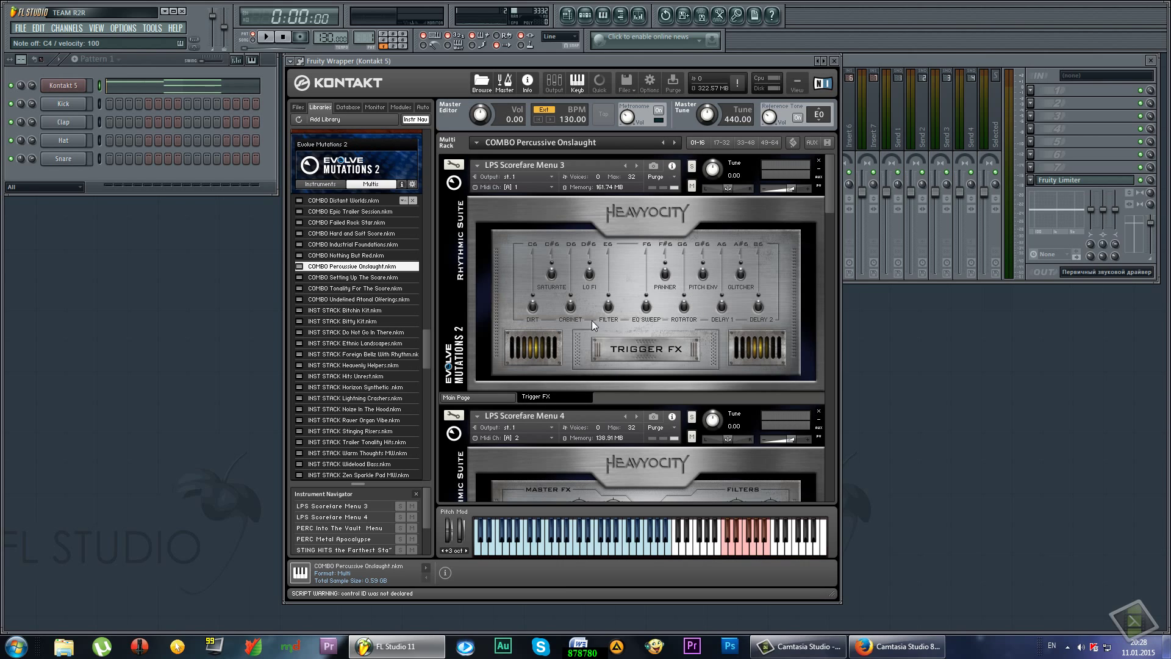
pyautogui.click(723, 309)
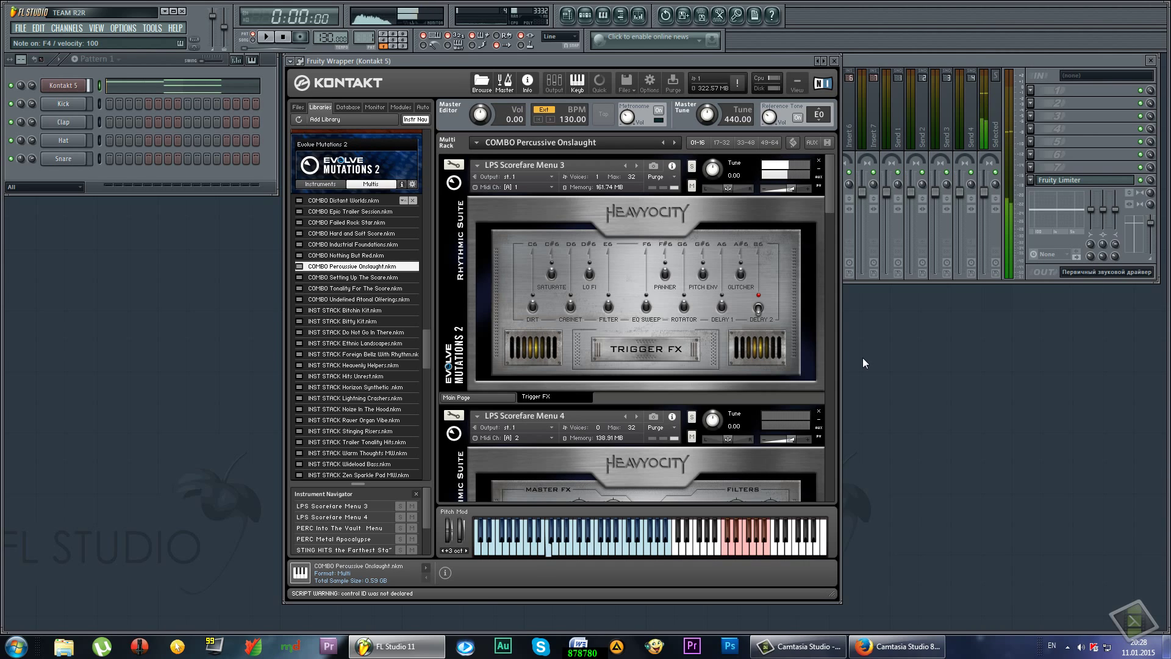
pyautogui.click(757, 308)
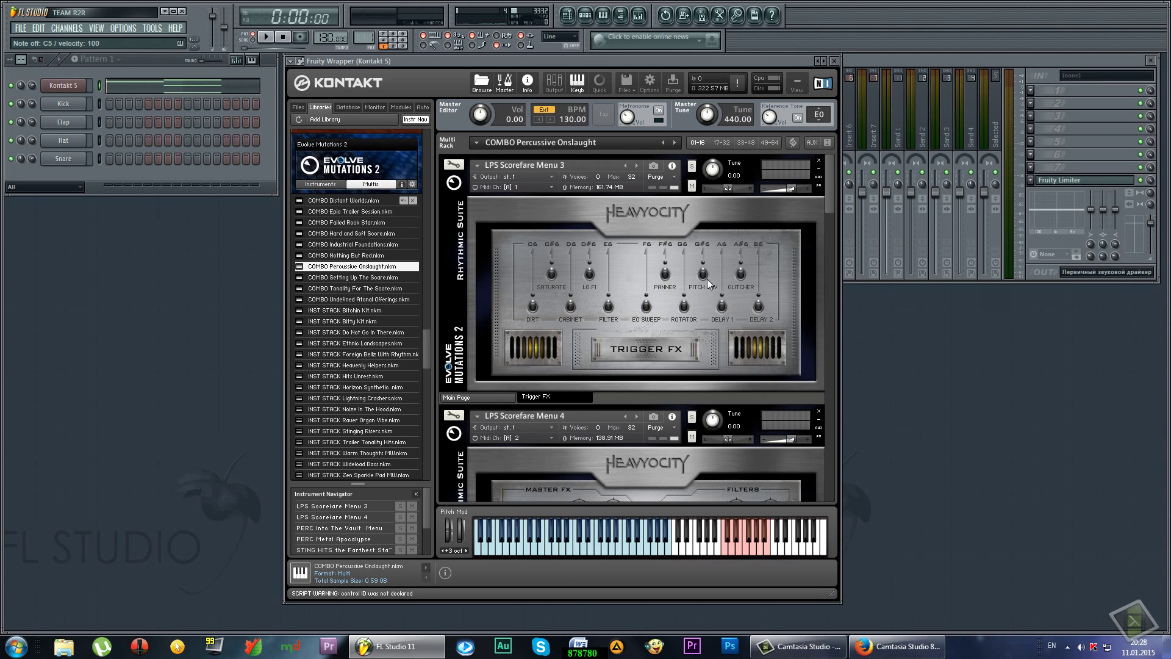
pyautogui.click(741, 275)
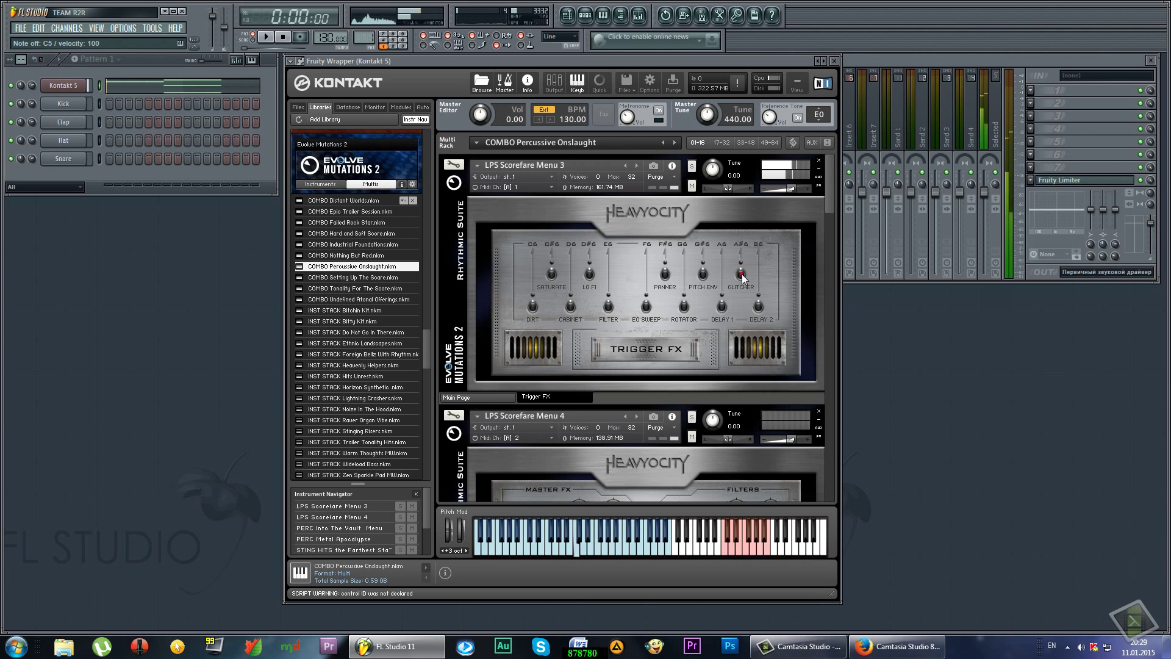
# Audition the Dirt and Filter trigger effects on played notes, switching each one off again.
pyautogui.click(534, 306)
pyautogui.click(533, 324)
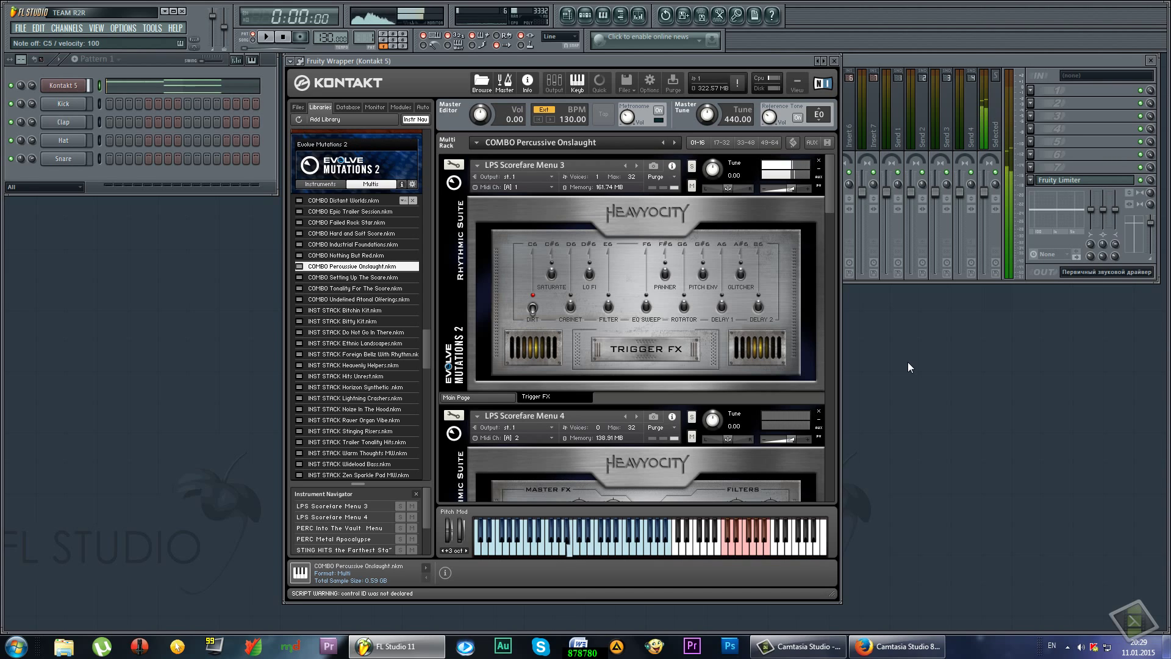
pyautogui.click(533, 306)
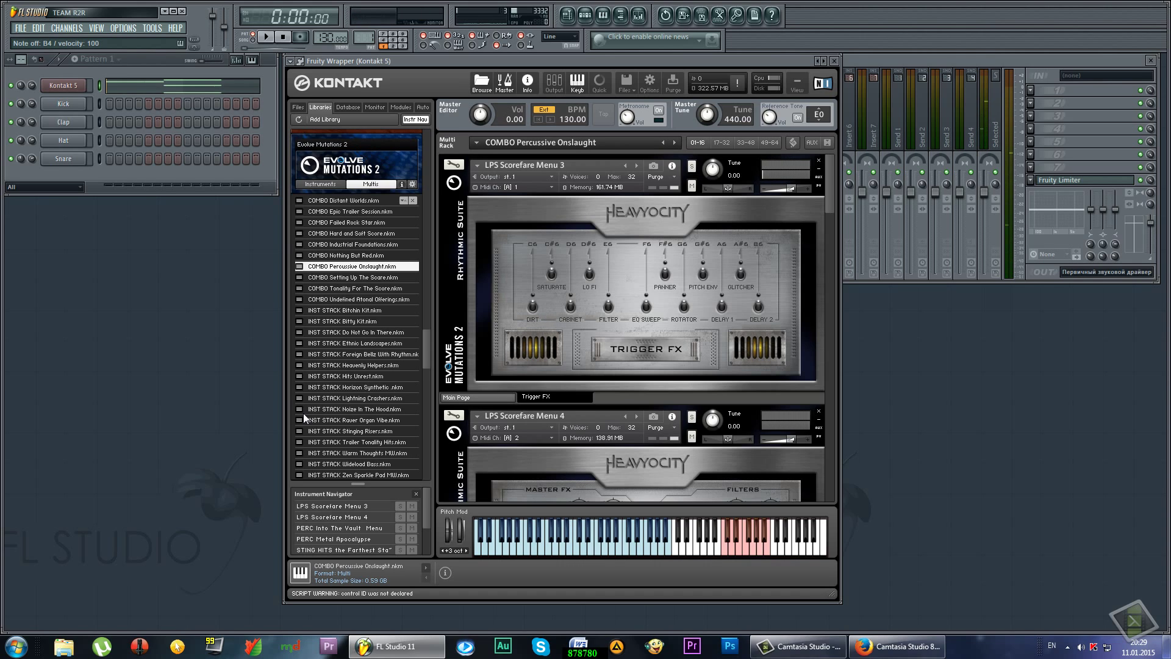
pyautogui.click(533, 308)
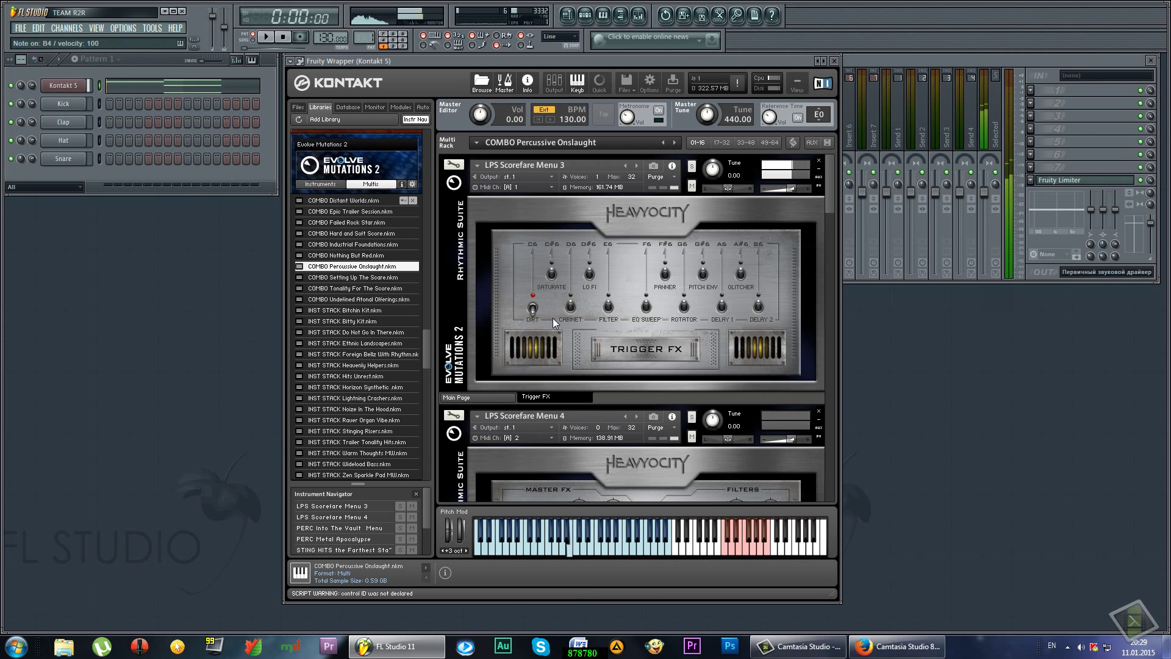
pyautogui.click(612, 308)
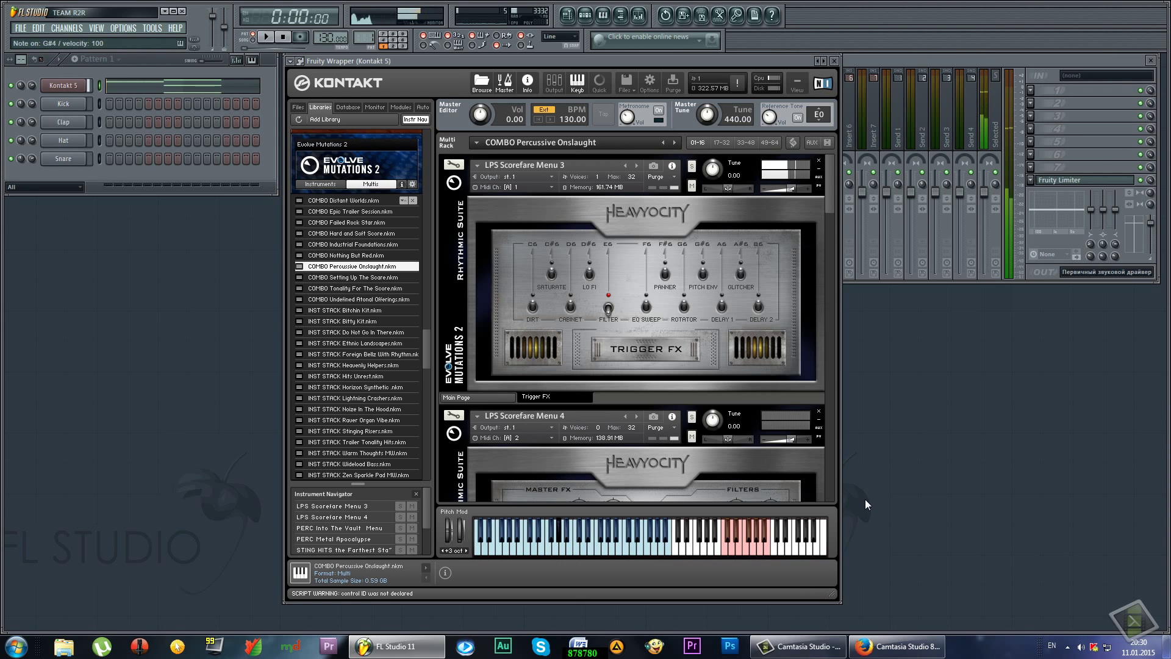
pyautogui.click(612, 306)
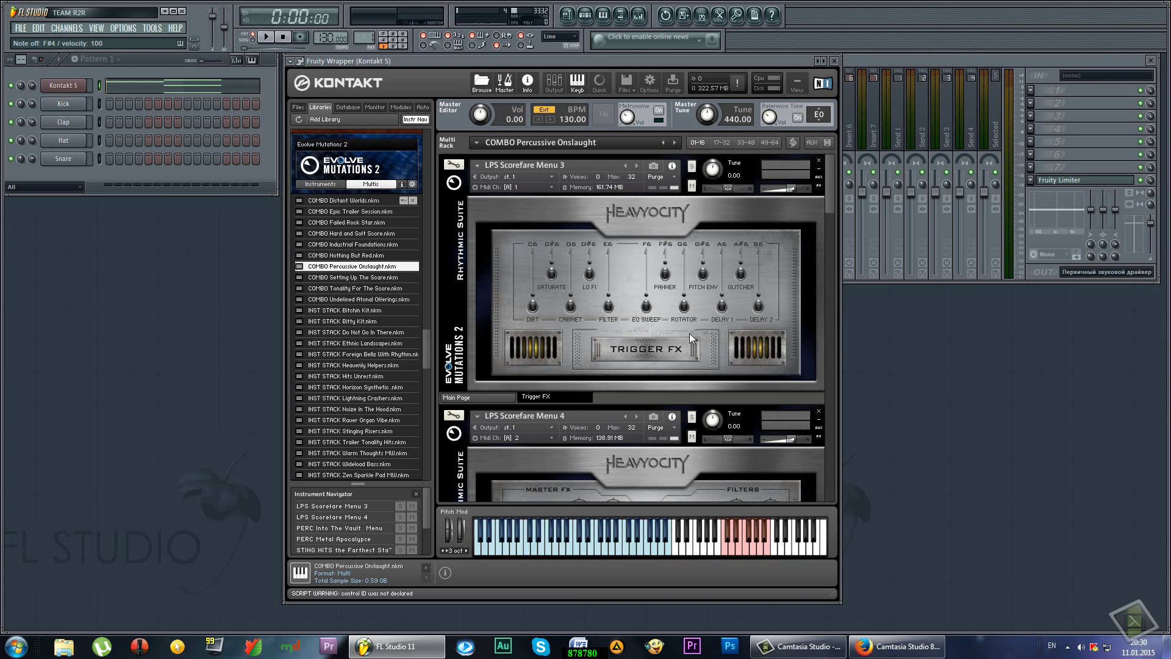
# Return to the LPS Scorefare Menu 3 main page, adjust the Lo-Fi noise and envelope sustain, and set the release to 0.00 ms.
pyautogui.click(489, 396)
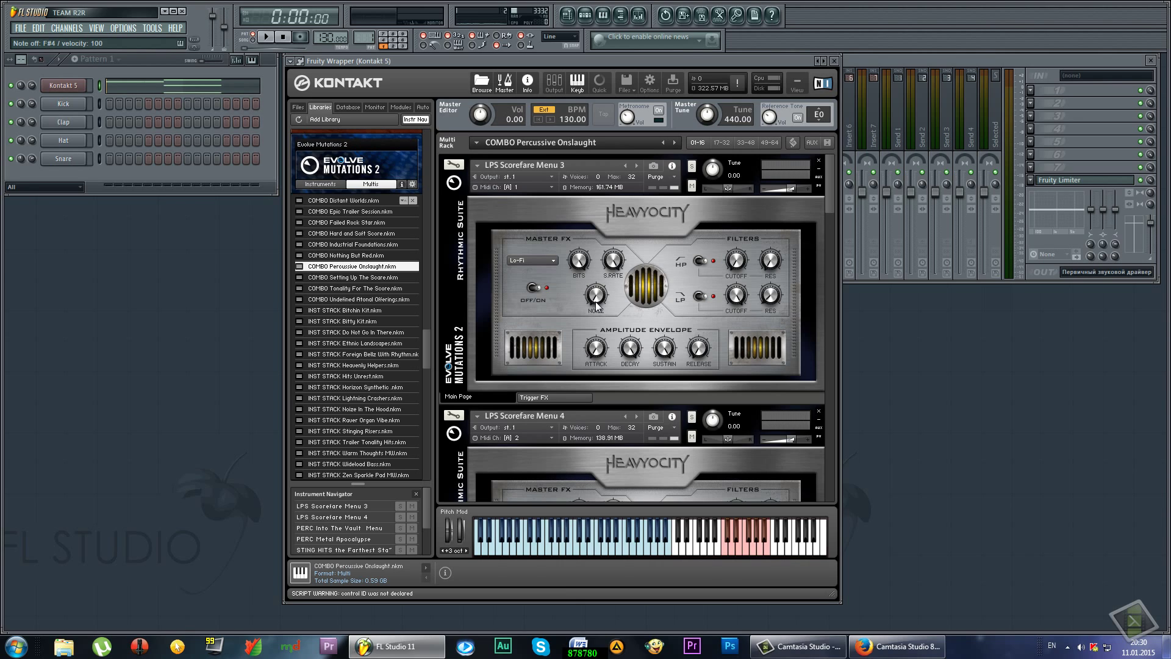
pyautogui.moveTo(597, 259); pyautogui.dragTo(600, 296)
pyautogui.moveTo(665, 355); pyautogui.dragTo(666, 323)
pyautogui.moveTo(672, 367); pyautogui.dragTo(692, 228)
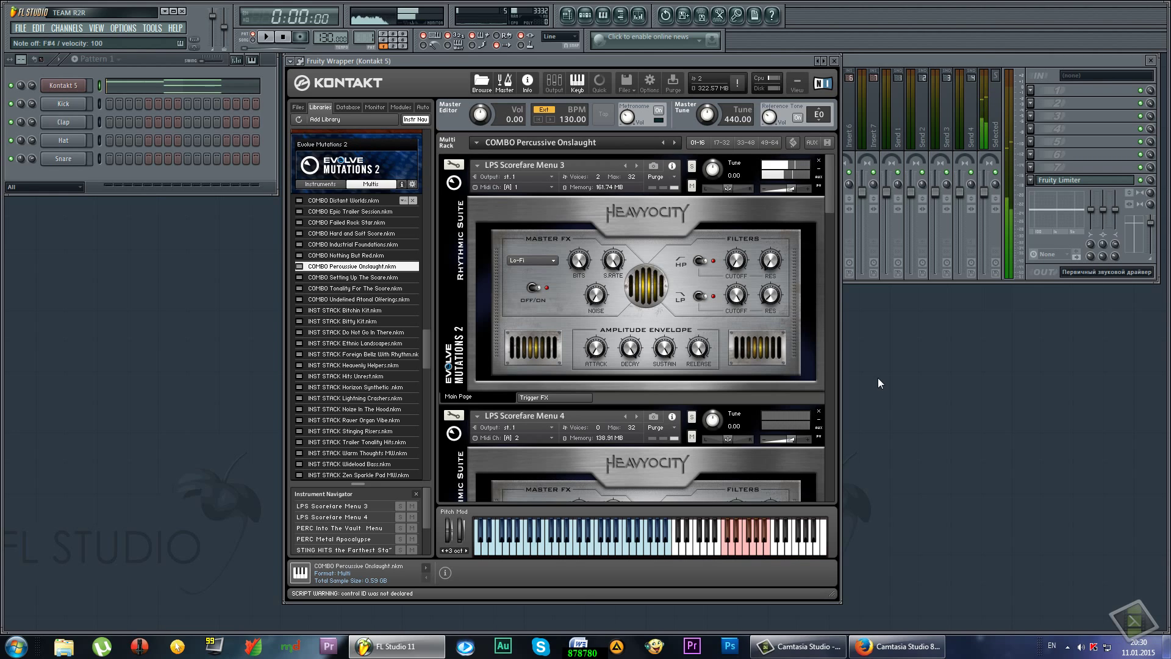
pyautogui.click(701, 349)
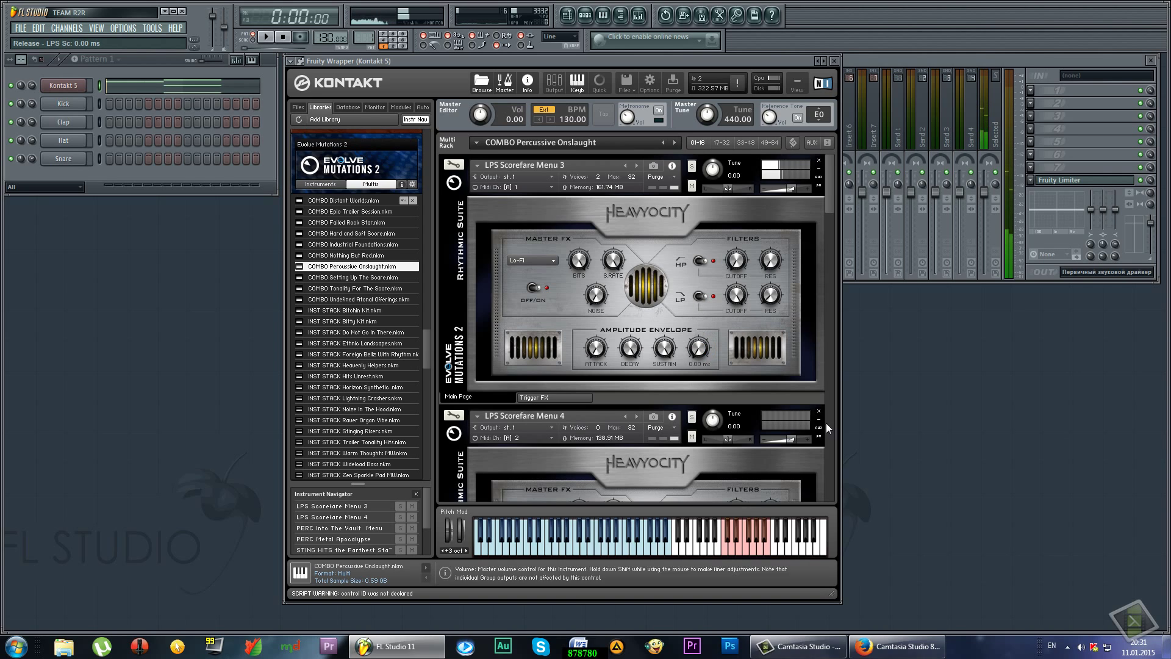
# Switch the master FX back to Delay, adjust the low-pass filter's resonance and set the delay feedback to 87.9%.
pyautogui.click(552, 260)
pyautogui.click(518, 303)
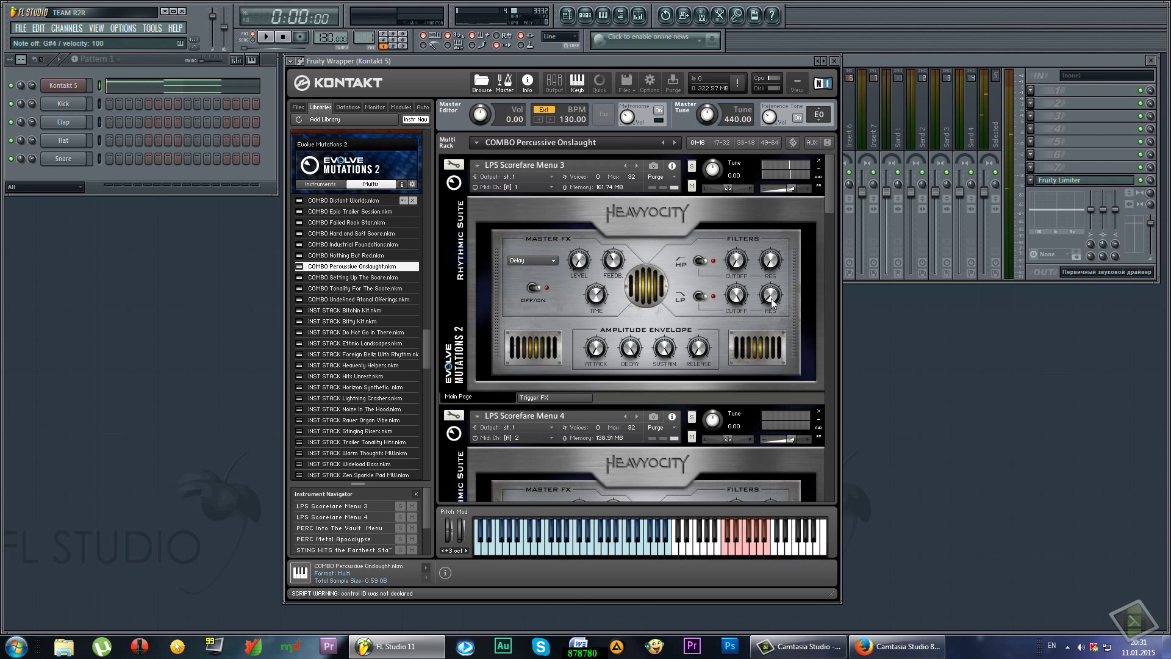
pyautogui.moveTo(778, 308); pyautogui.dragTo(767, 231)
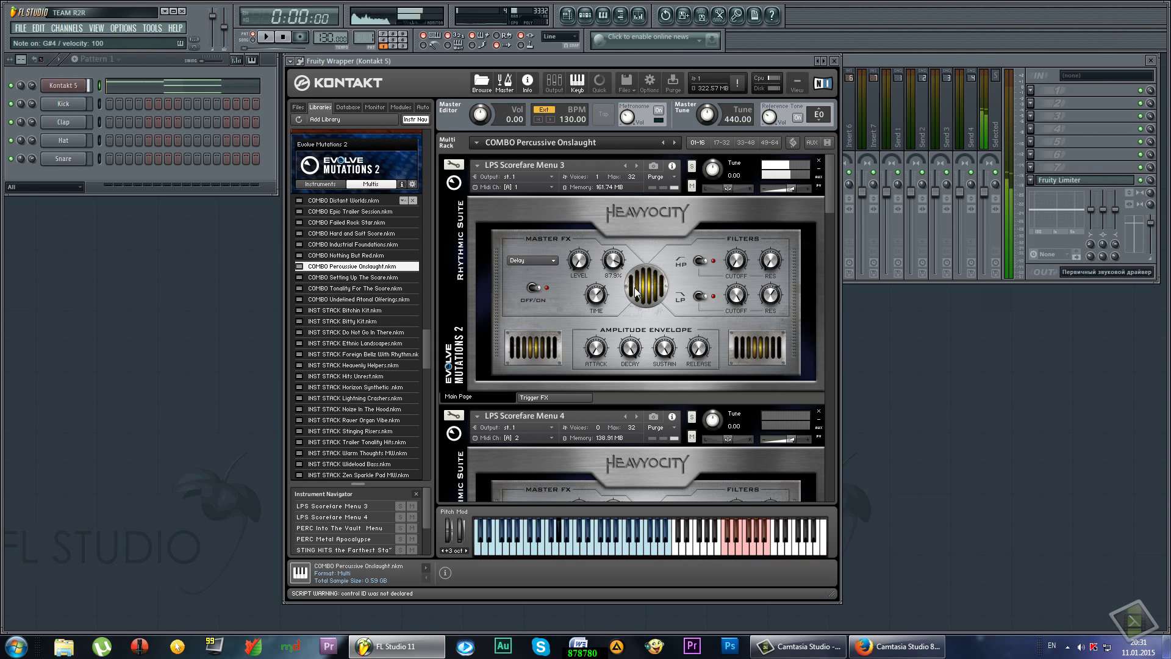
# Collapse the Evolve Mutations 2 multi list, then briefly expand the Venus library's instrument list and collapse it again.
pyautogui.scroll(-1, 800, 346)
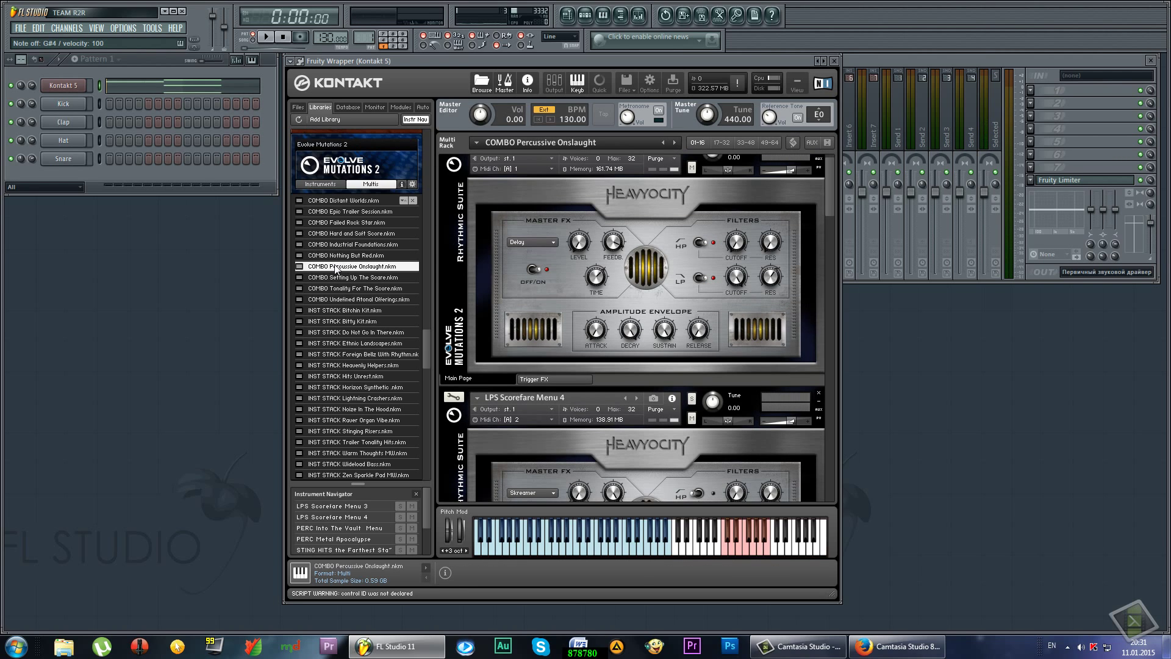
pyautogui.click(349, 184)
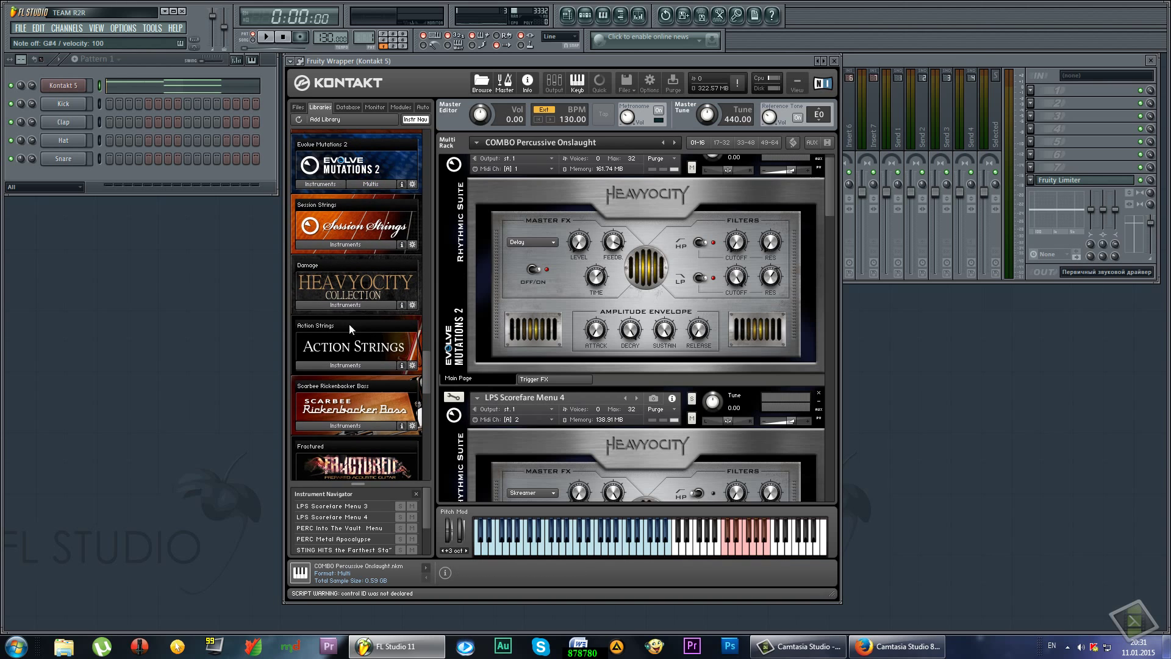
pyautogui.moveTo(426, 358); pyautogui.dragTo(416, 144)
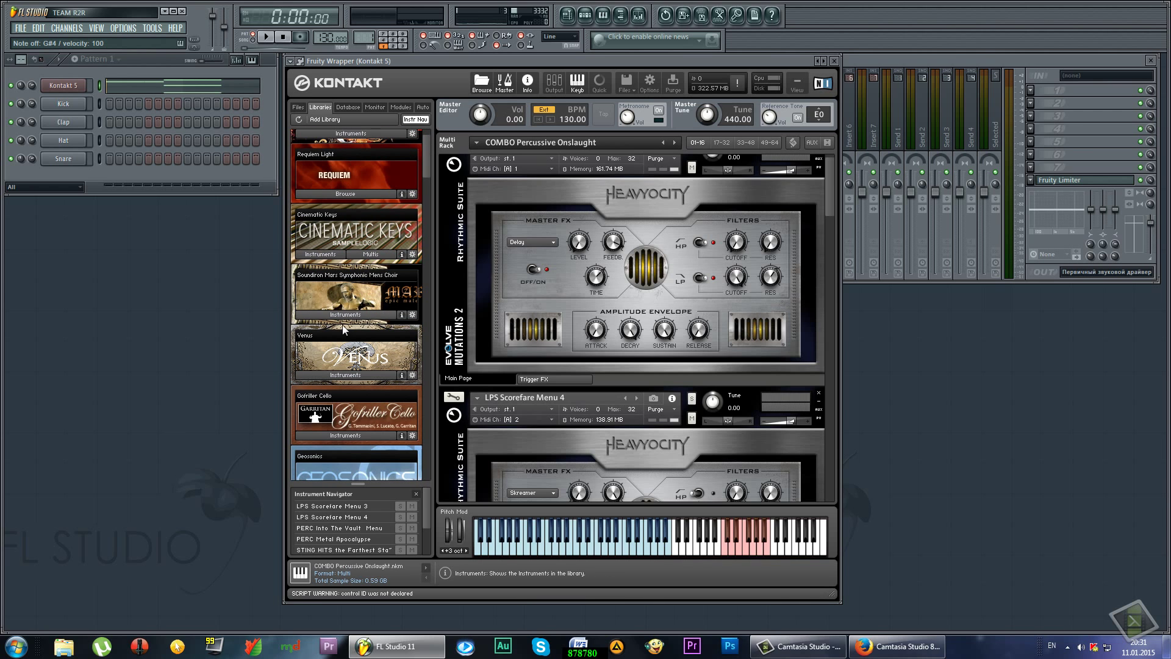
pyautogui.click(346, 375)
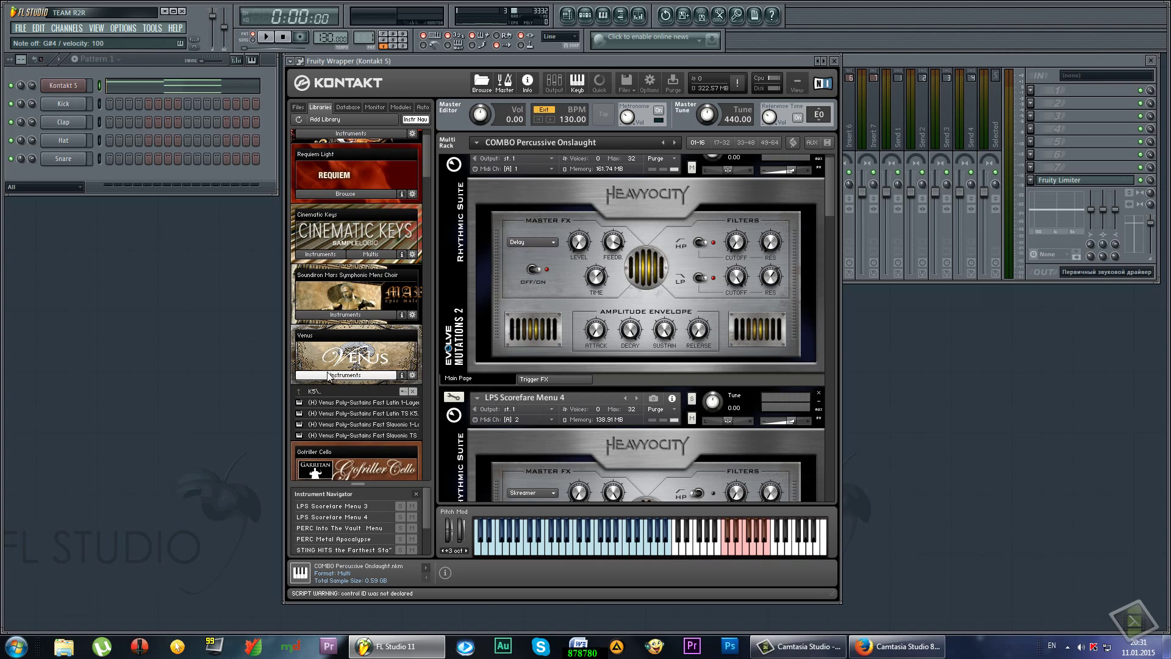
pyautogui.click(346, 375)
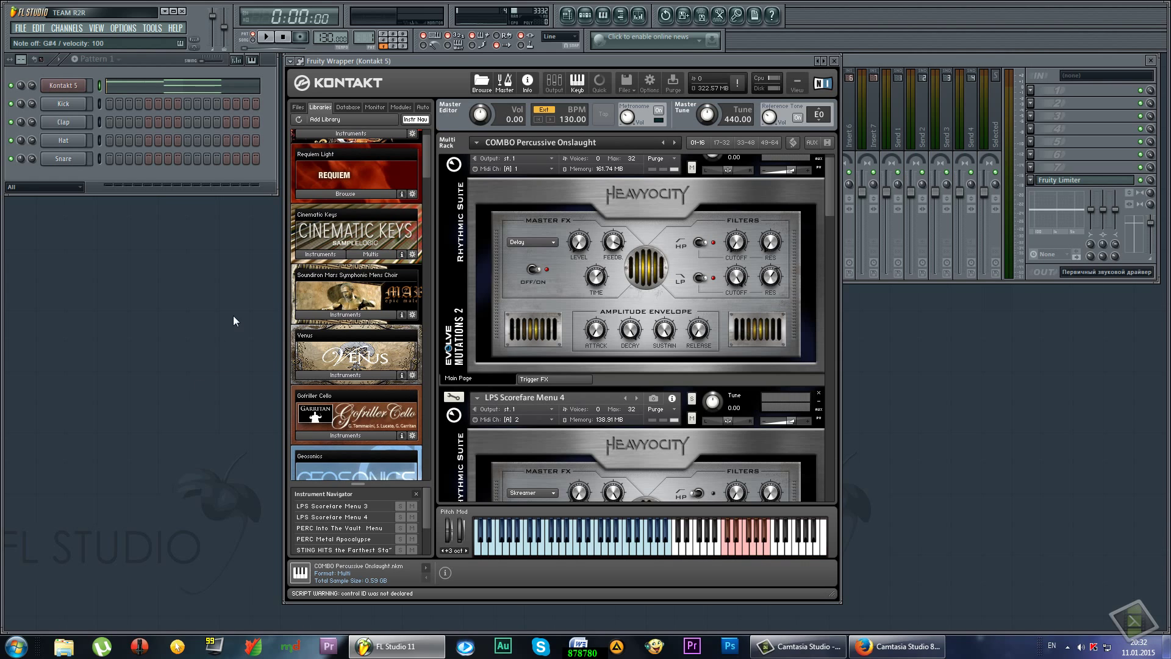
# Close the Kontakt 5 plugin window and delete the Kontakt 5 channel from the pattern.
pyautogui.click(834, 61)
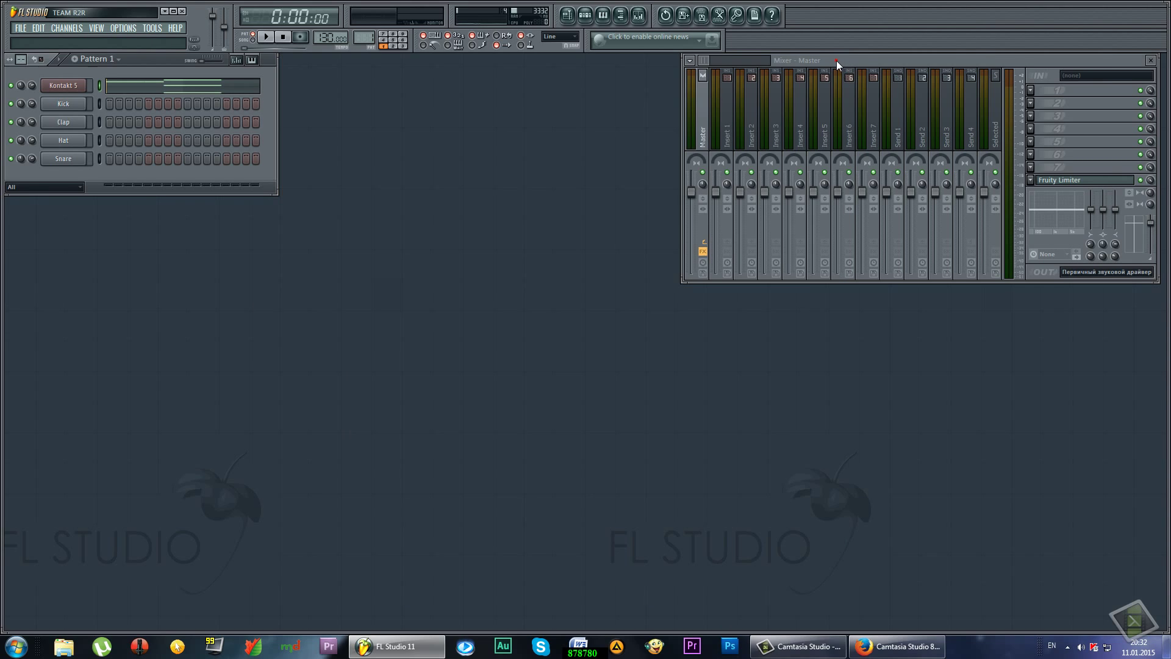
pyautogui.rightClick(80, 84)
pyautogui.click(123, 234)
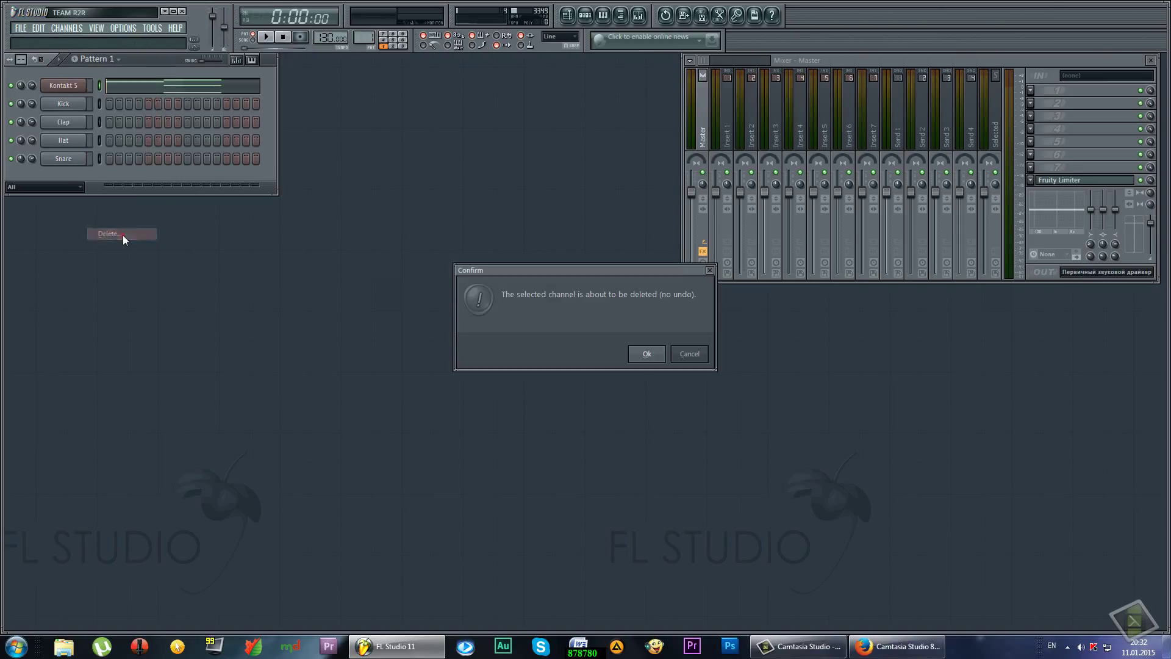
pyautogui.click(641, 354)
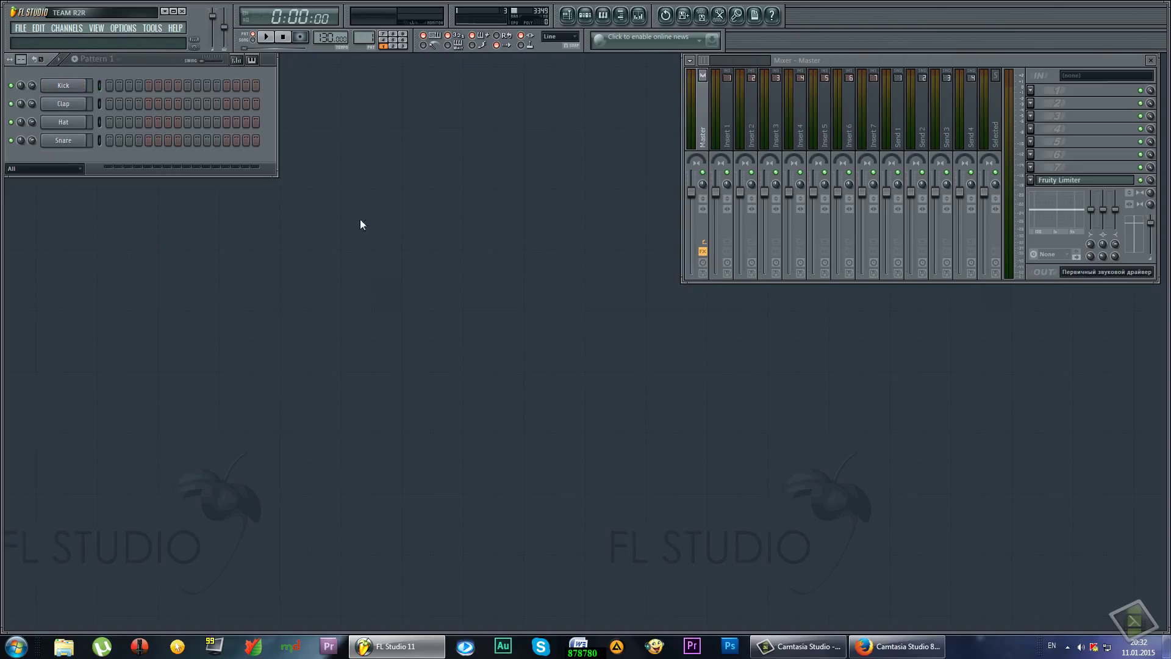
# Open the recent project Beel to Hell-5.flp without saving changes to untitled.flp, and play its pattern before stopping it.
pyautogui.click(19, 30)
pyautogui.moveTo(52, 120)
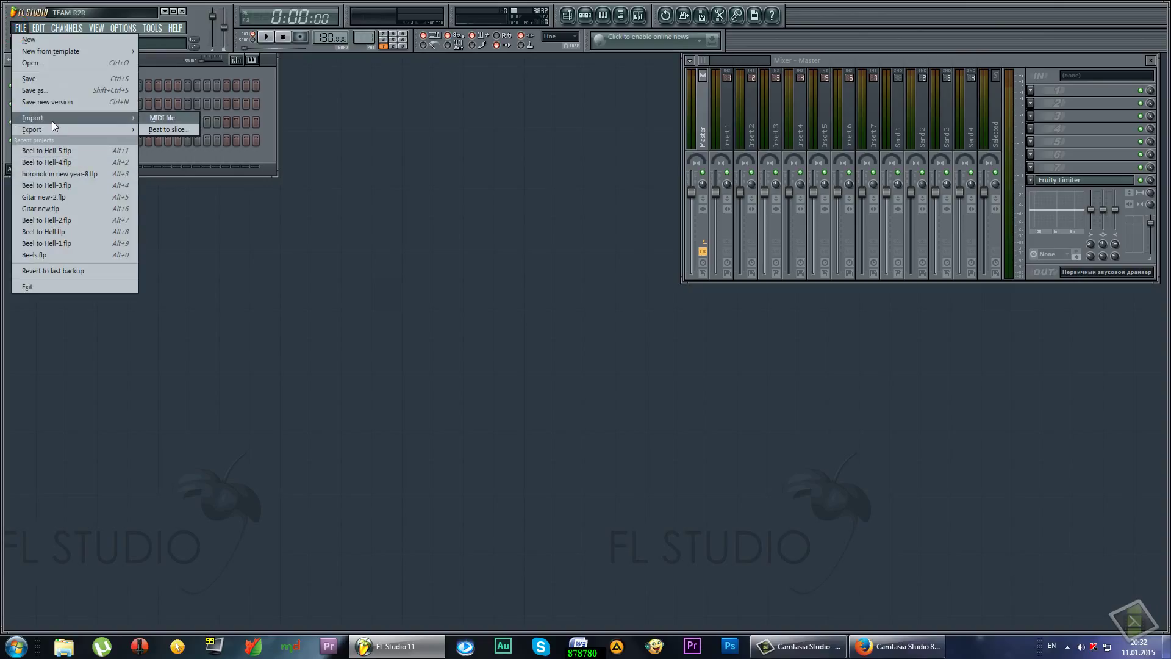
pyautogui.click(67, 152)
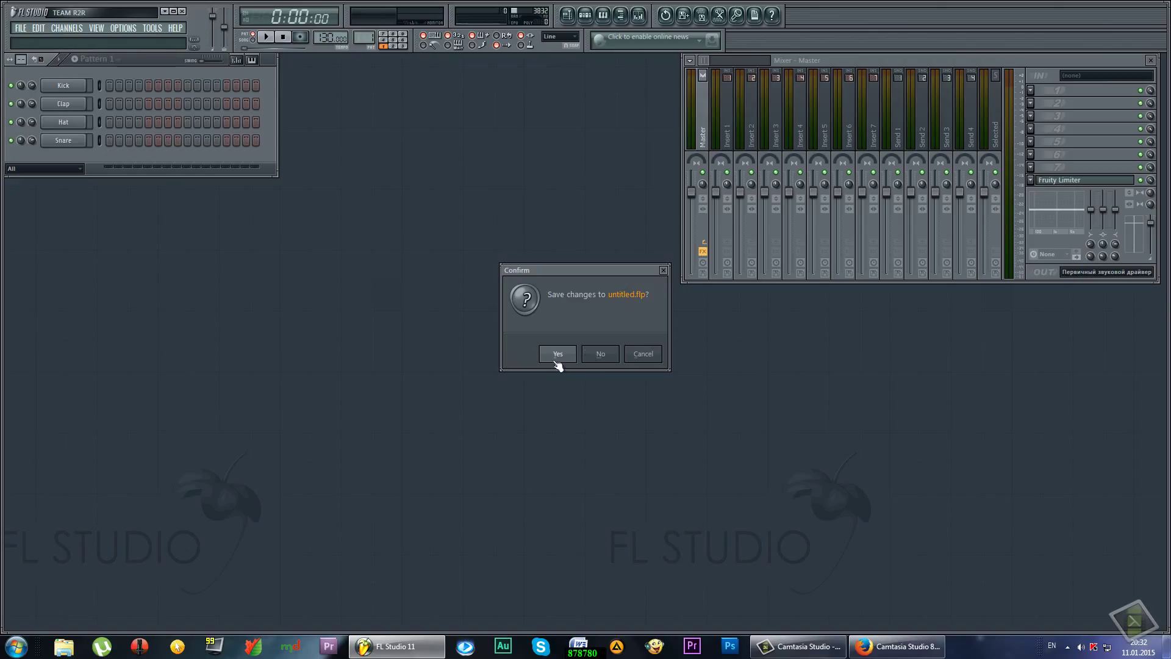
pyautogui.click(599, 355)
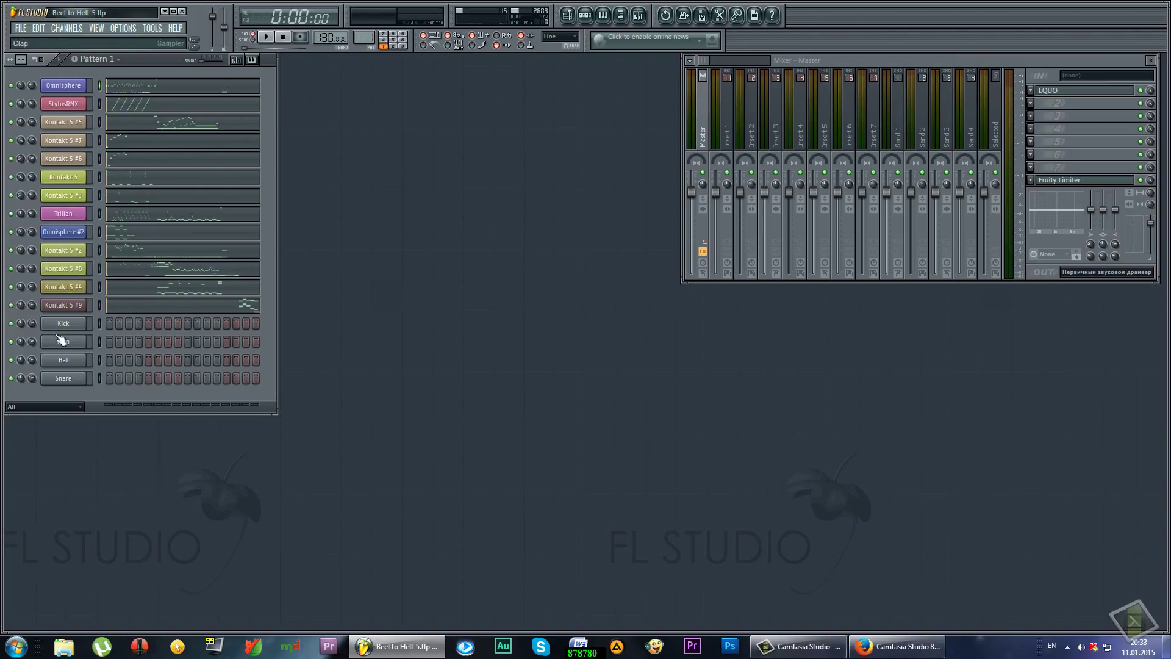
pyautogui.click(268, 38)
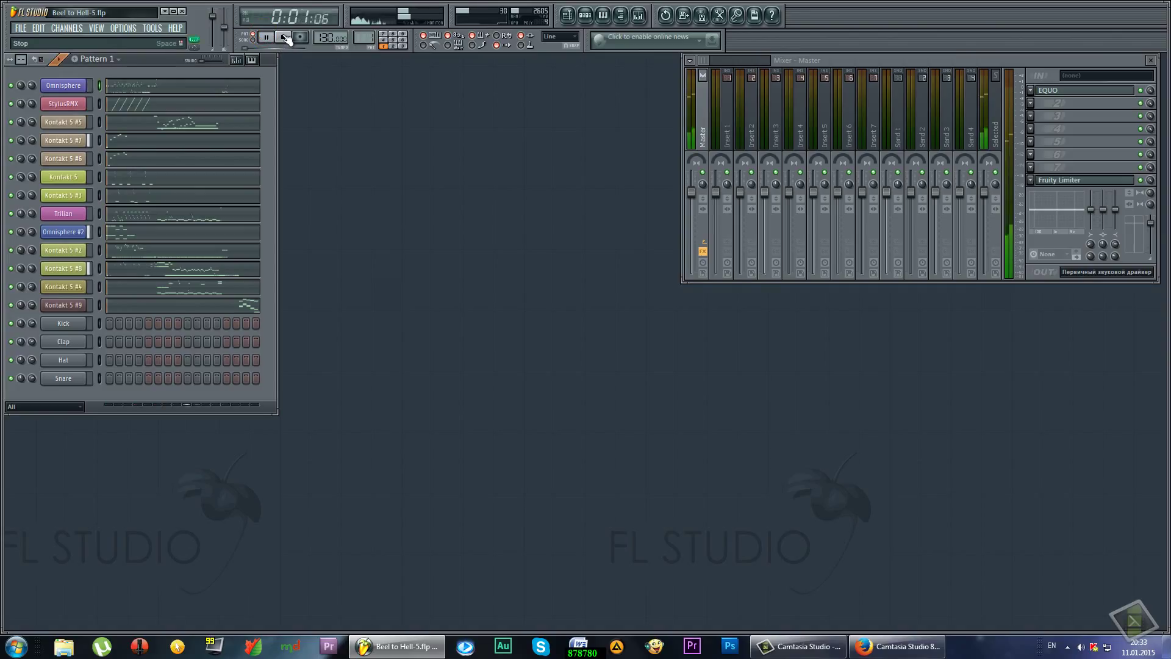
pyautogui.click(284, 38)
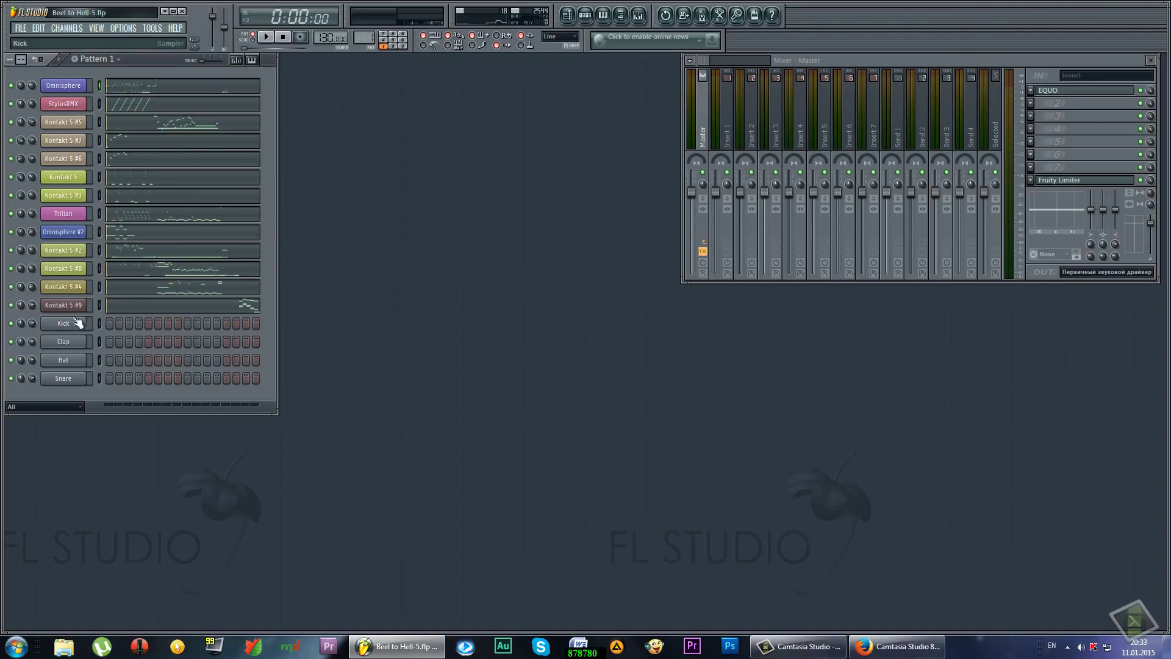
# Mute all the coloured instrument channels except Kontakt 5 #8, leaving the Kick, Clap, Hat and Snare channels on.
pyautogui.click(11, 305)
pyautogui.click(11, 286)
pyautogui.moveTo(12, 251); pyautogui.dragTo(20, 178)
pyautogui.click(11, 177)
pyautogui.click(11, 104)
pyautogui.moveTo(11, 104); pyautogui.dragTo(13, 83)
# Play the pattern with Kontakt 5 #8 alone, unmute Kontakt 5 #2 during playback, and stop.
pyautogui.click(266, 37)
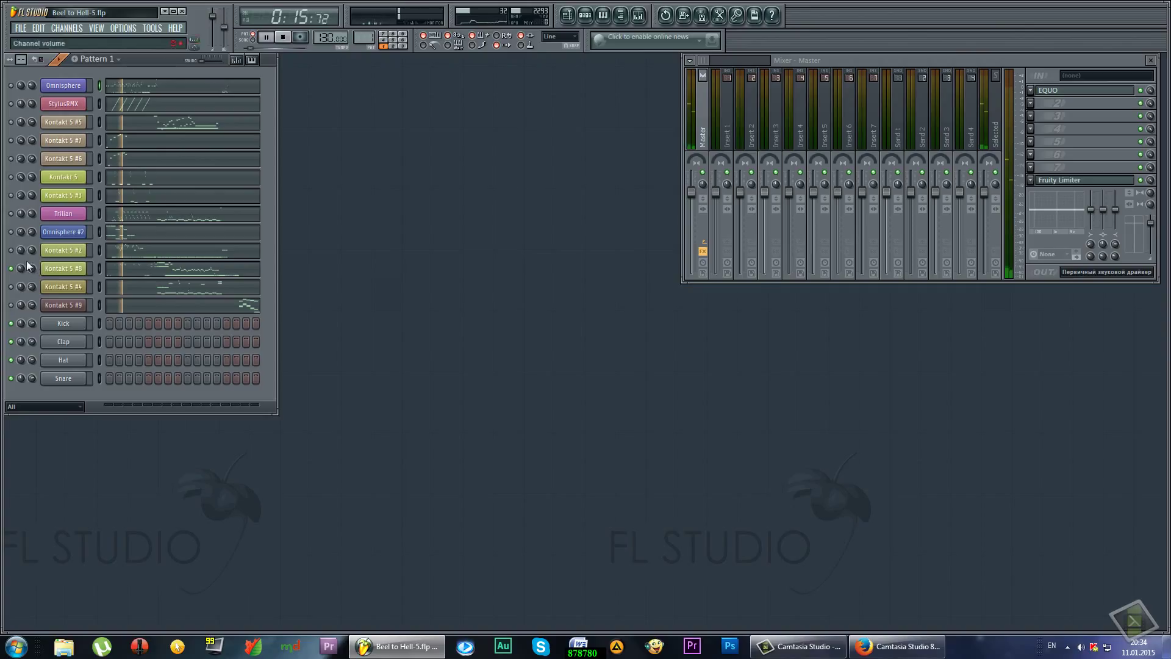
pyautogui.click(11, 250)
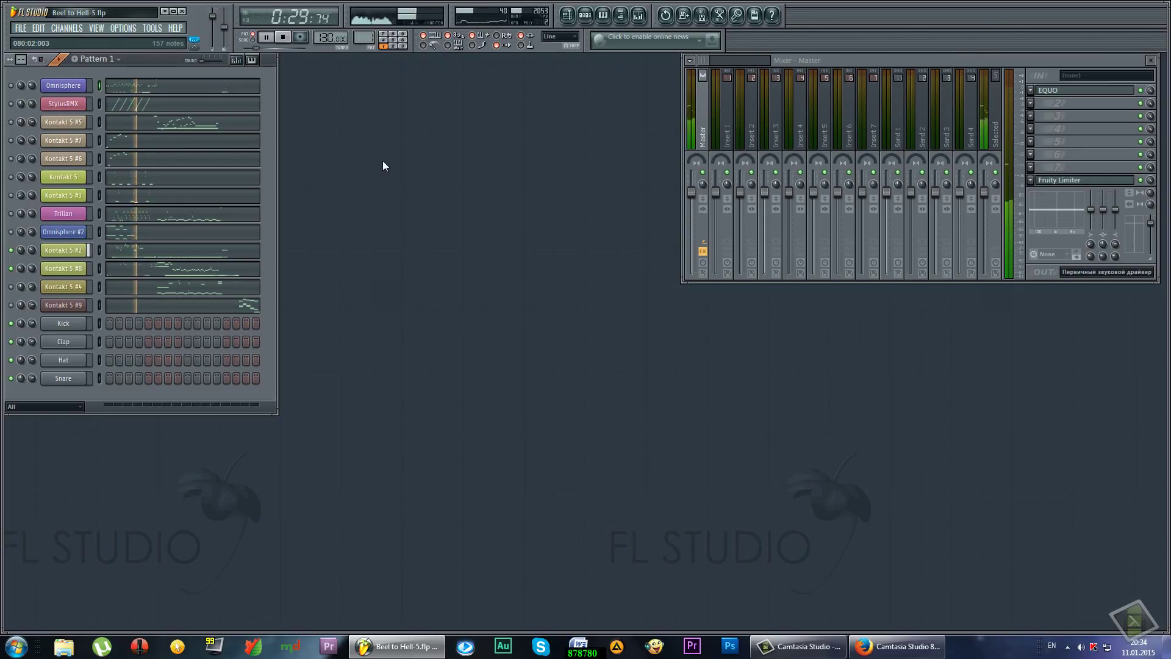
pyautogui.click(284, 37)
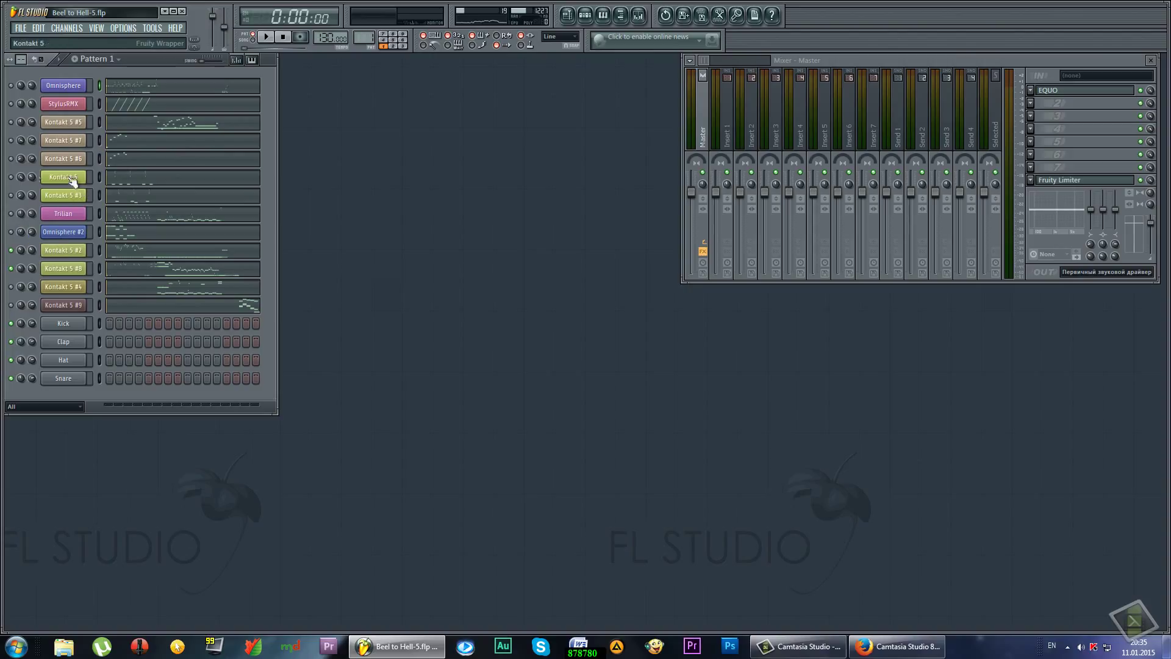
# Unmute the Kontakt 5 and Kontakt 5 #3 channels, and play the pattern with them before stopping it.
pyautogui.click(13, 176)
pyautogui.click(12, 195)
pyautogui.click(266, 36)
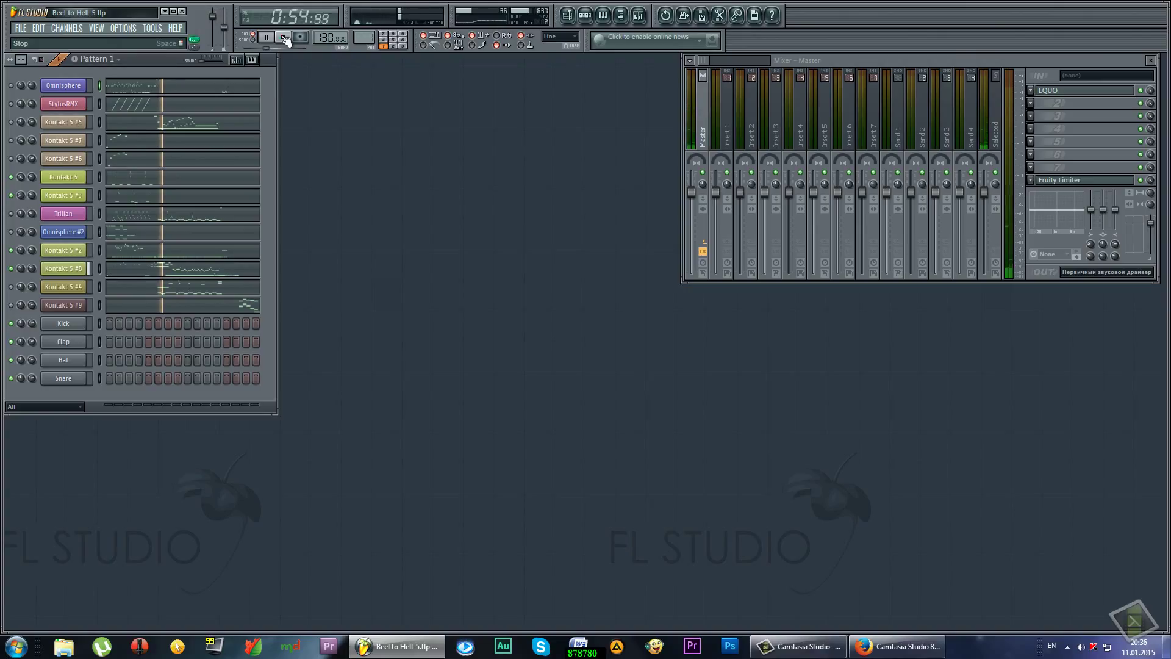
pyautogui.click(284, 38)
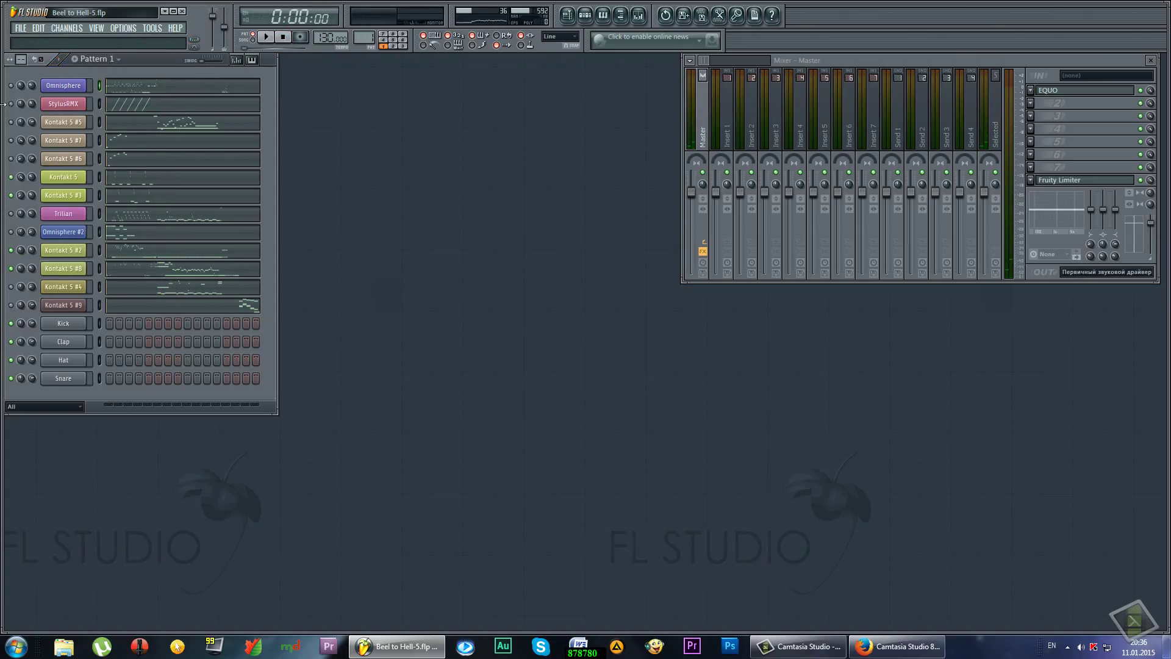
# Unmute all the remaining instrument channels, from Omnisphere to Kontakt 5 #9, and play the full arrangement before stopping it.
pyautogui.click(15, 104)
pyautogui.click(15, 122)
pyautogui.click(16, 140)
pyautogui.click(11, 158)
pyautogui.click(11, 214)
pyautogui.click(11, 232)
pyautogui.click(11, 286)
pyautogui.click(11, 305)
pyautogui.click(266, 37)
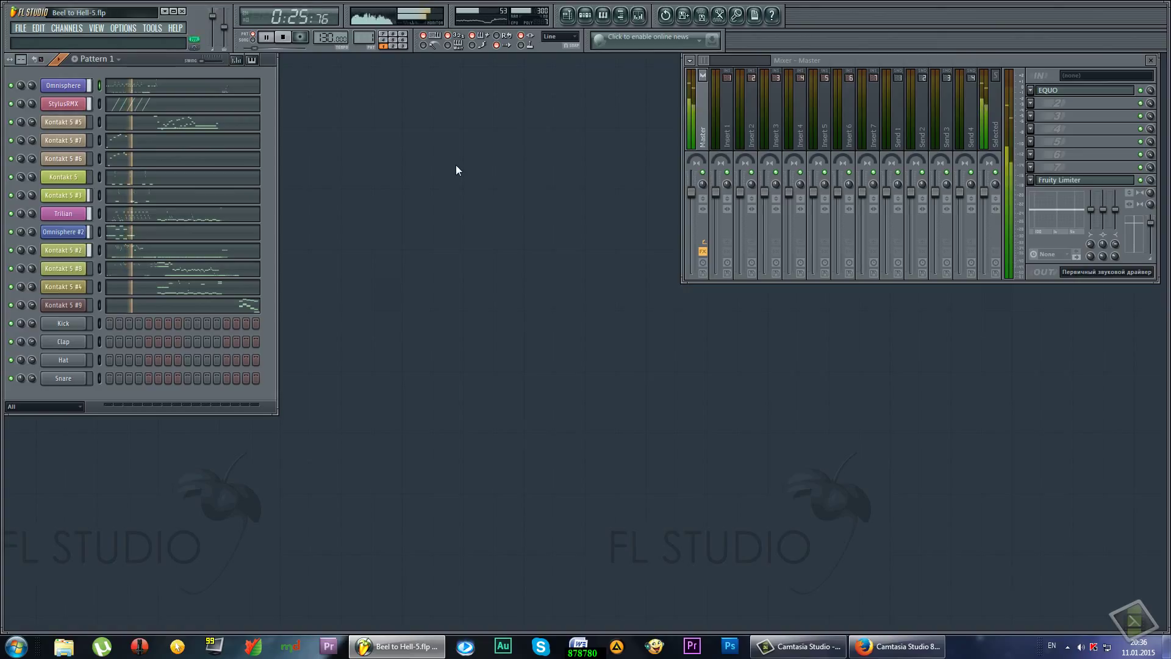
pyautogui.click(285, 38)
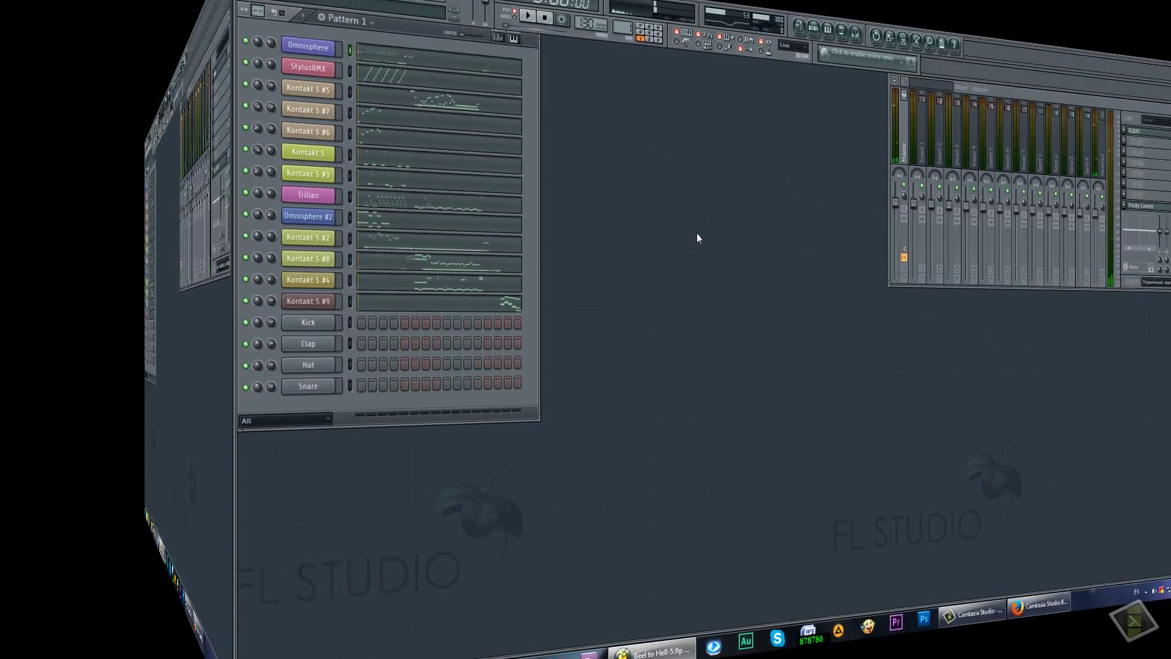